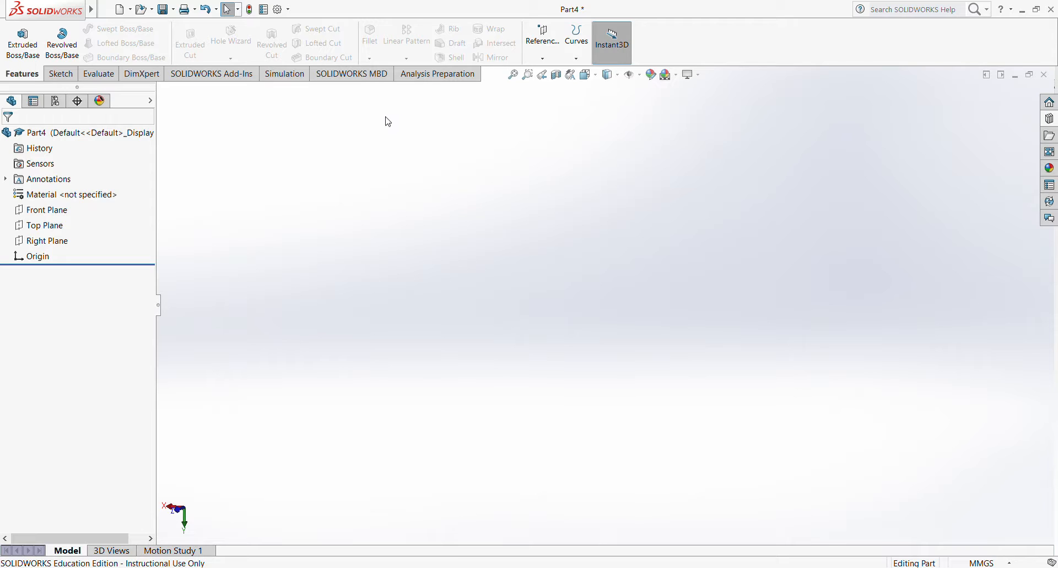
# Start a sketch on the Front Plane and draw a circle about 61 mm in diameter centred on the origin.
pyautogui.click(63, 76)
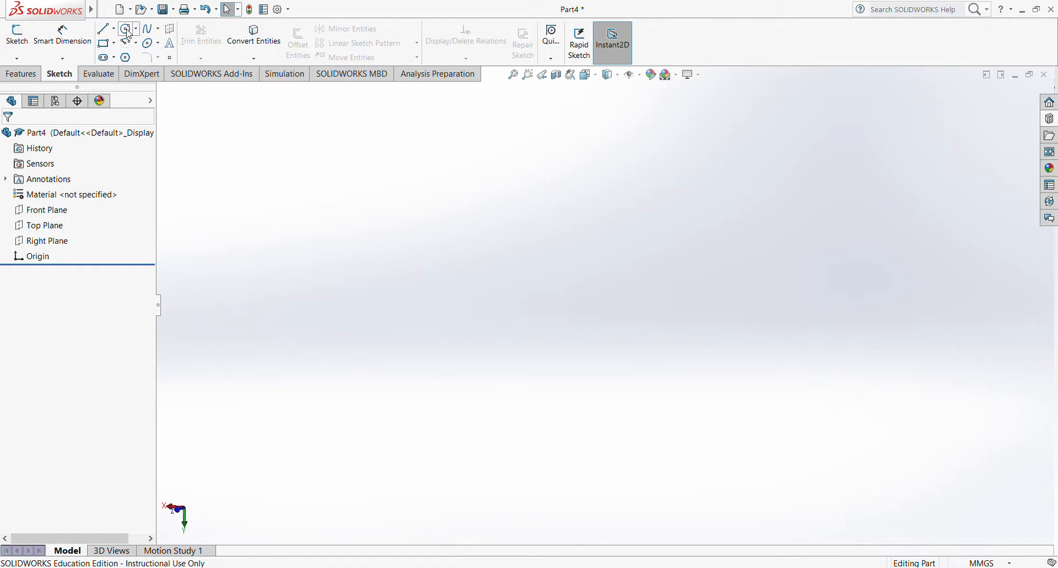
pyautogui.click(17, 34)
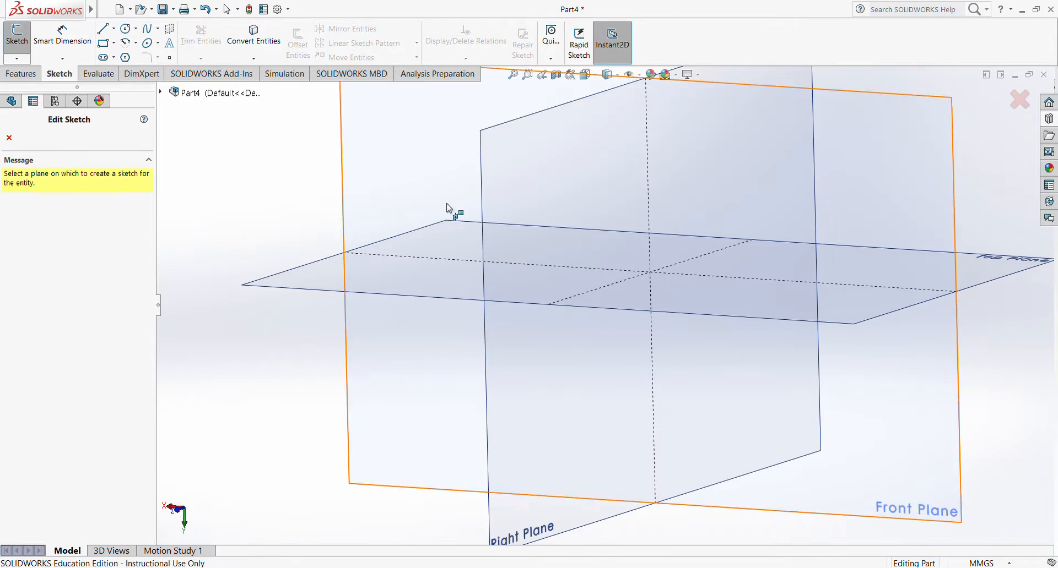
pyautogui.click(743, 407)
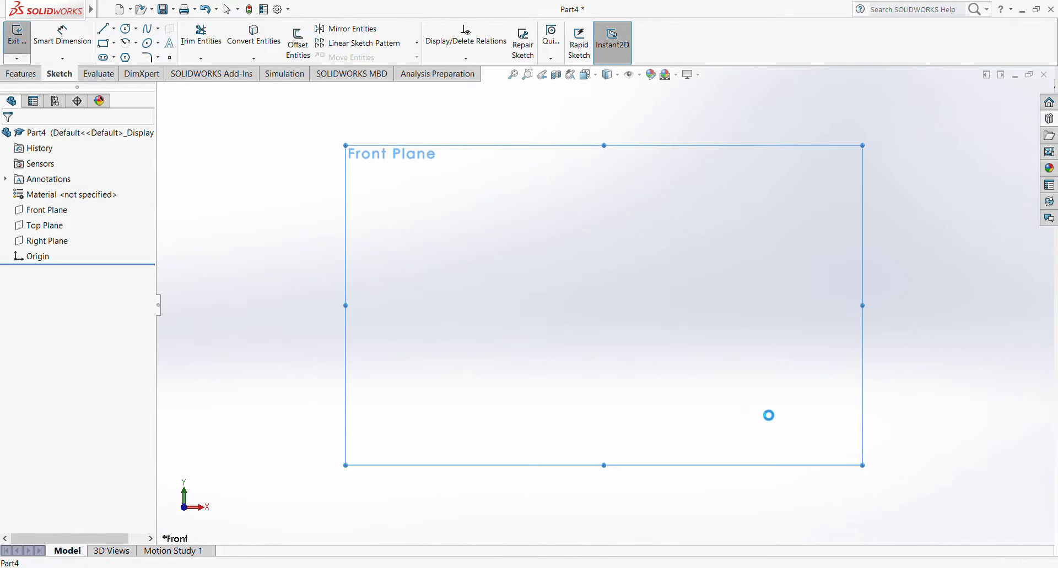
pyautogui.click(128, 30)
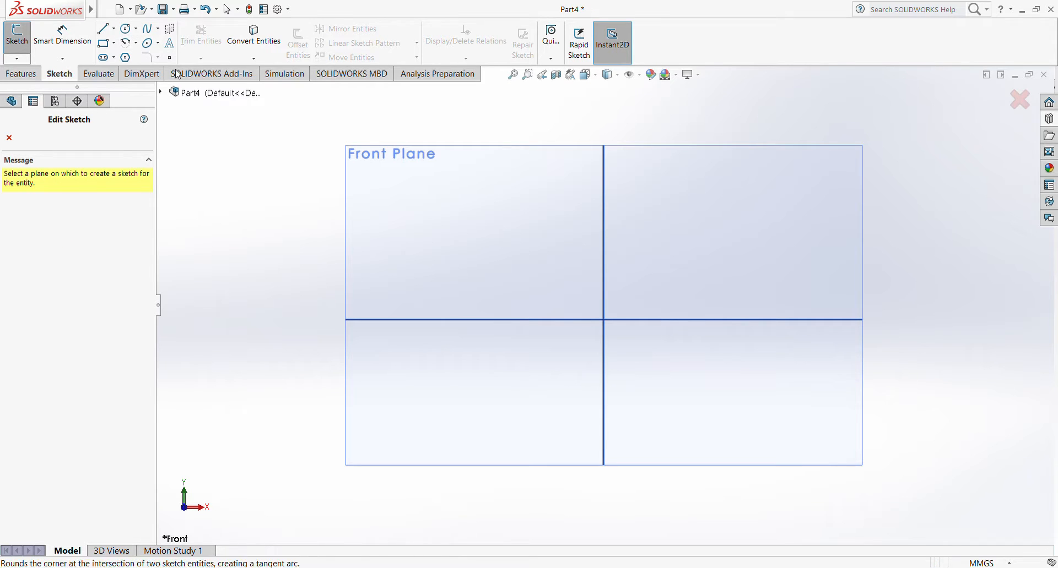
pyautogui.click(546, 253)
pyautogui.click(604, 319)
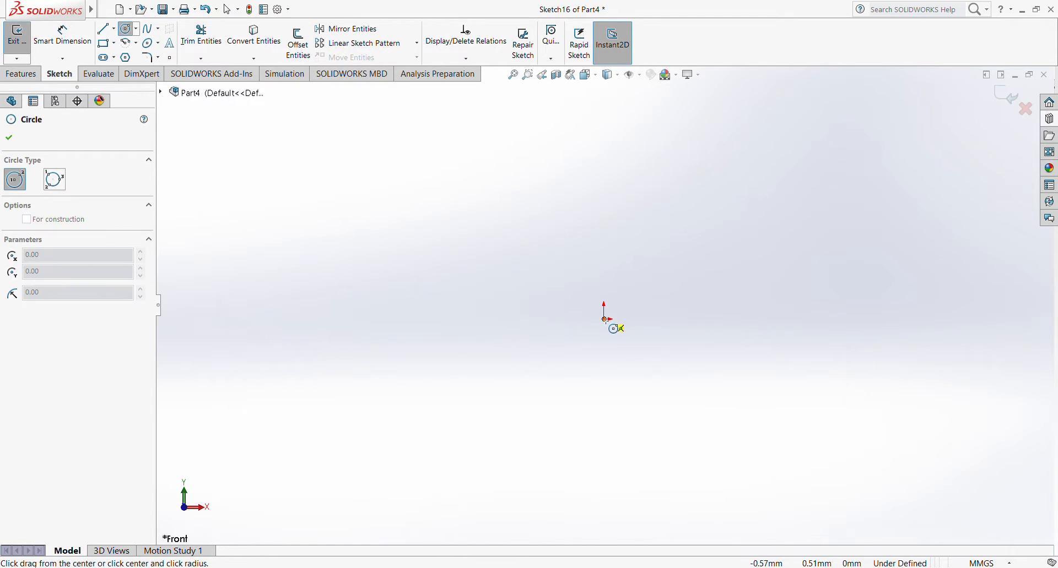
pyautogui.click(679, 271)
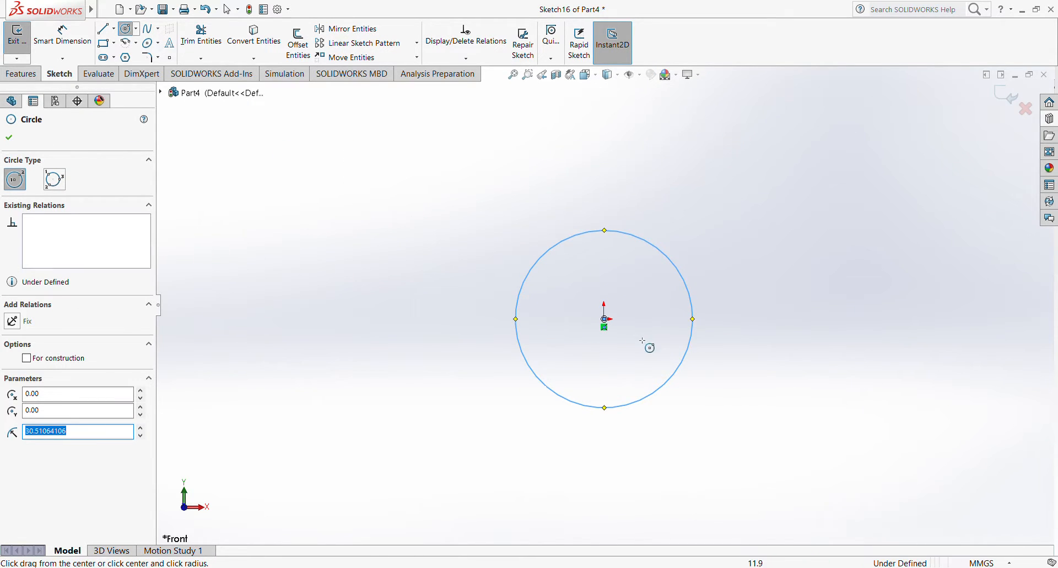
# Dimension the circle's diameter to 50 mm and close the sketch.
pyautogui.click(68, 44)
pyautogui.click(651, 246)
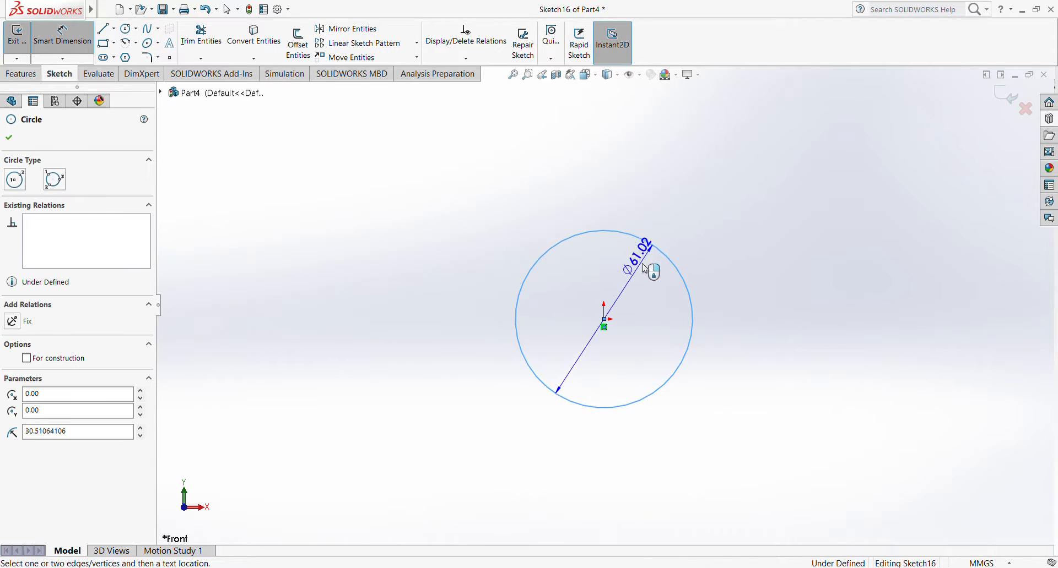
pyautogui.click(633, 285)
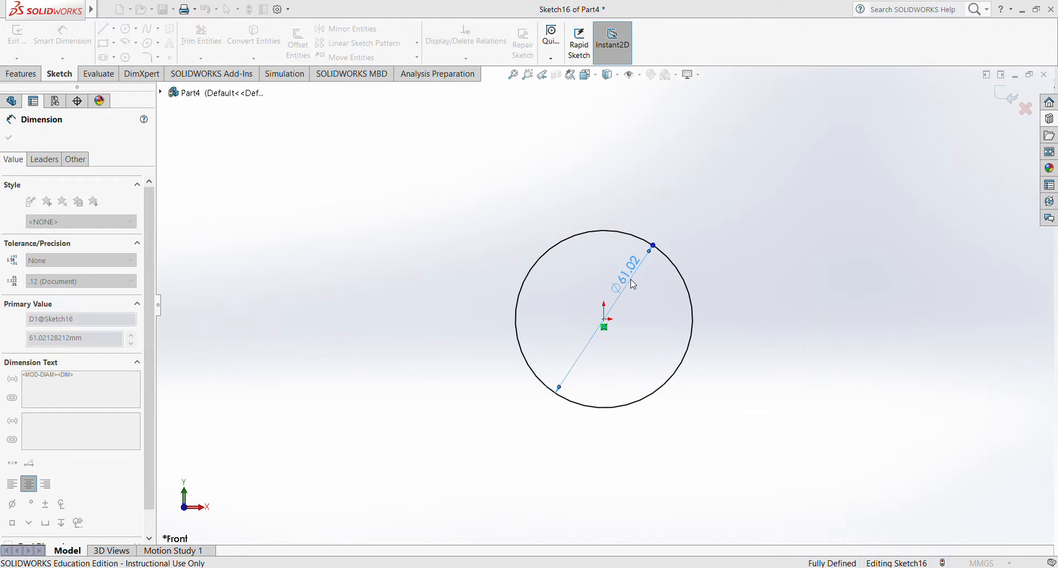
pyautogui.write('50')
pyautogui.press('Return')
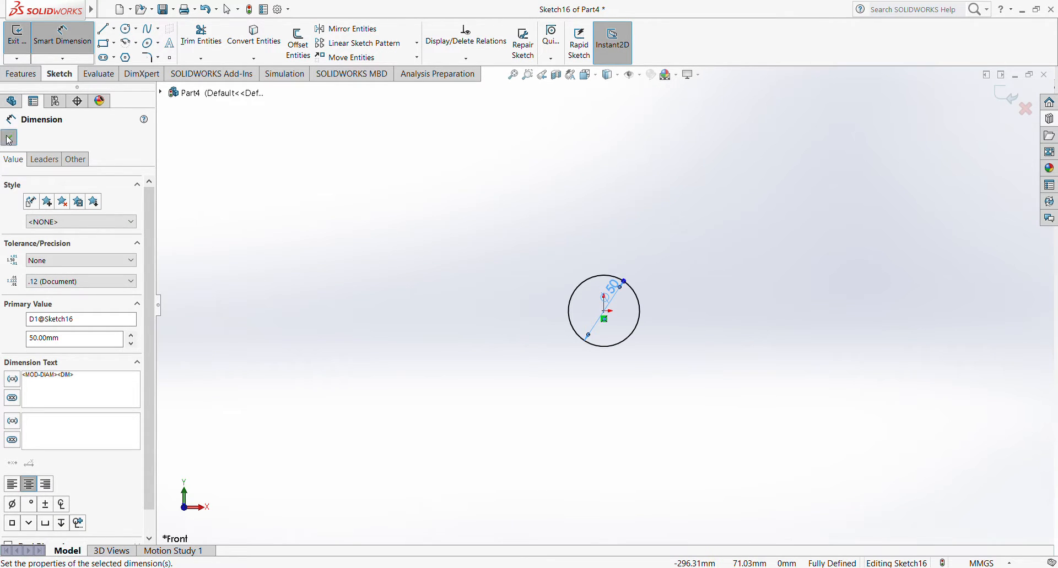
pyautogui.press('Escape')
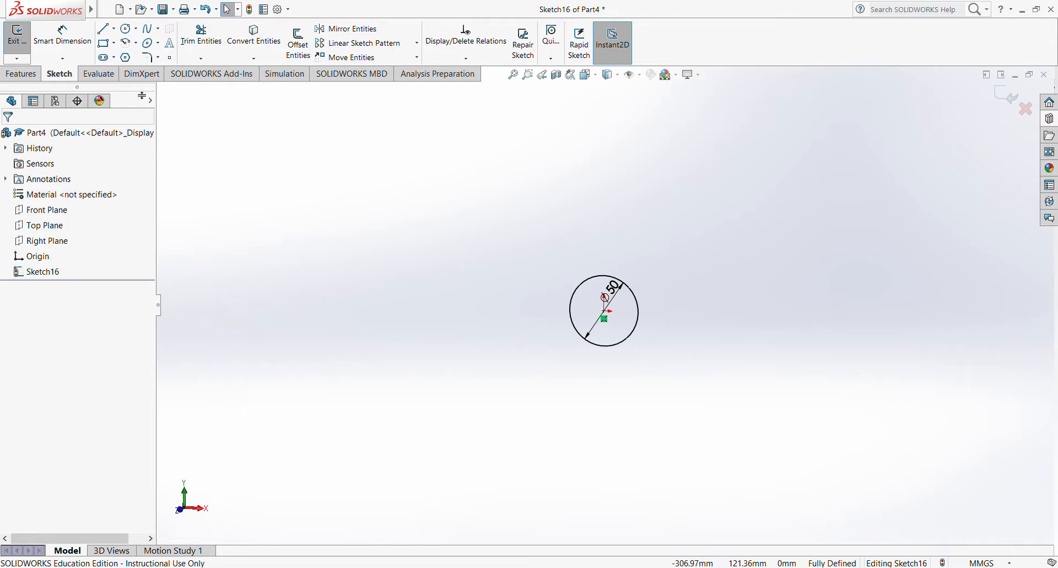
pyautogui.click(17, 36)
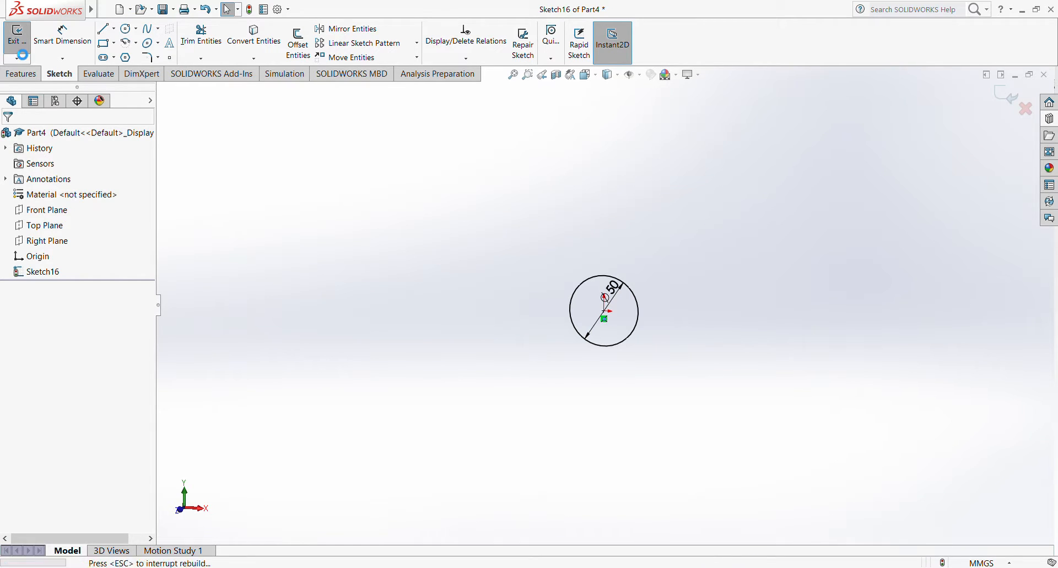
# Start a new sketch on the Top Plane for the sweep path.
pyautogui.click(44, 212)
pyautogui.moveTo(602, 216); pyautogui.dragTo(595, 242, button='middle')
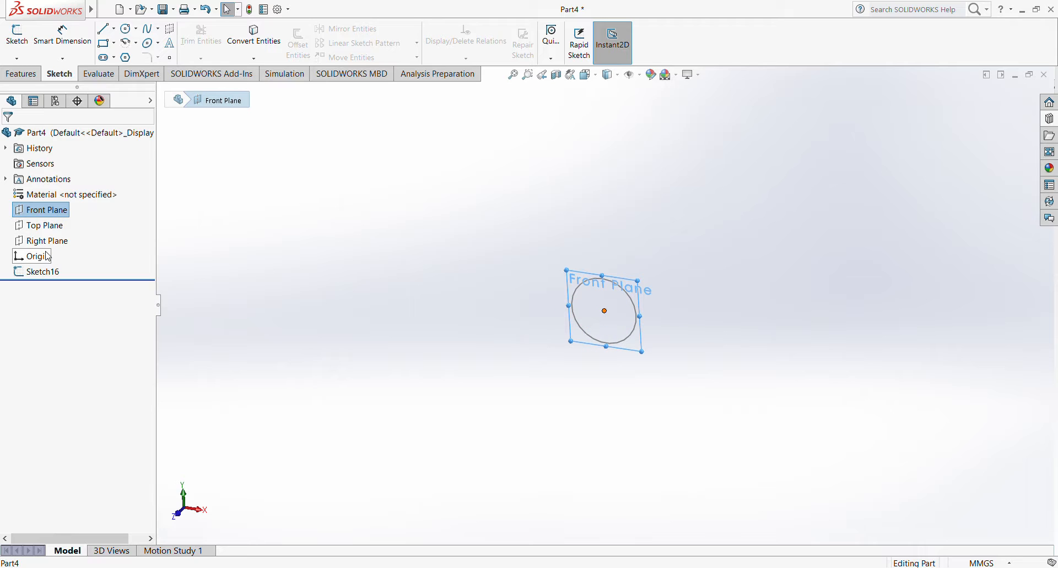
pyautogui.click(50, 232)
pyautogui.click(21, 42)
pyautogui.scroll(-3, 609, 262)
pyautogui.moveTo(620, 341); pyautogui.dragTo(628, 379, button='middle')
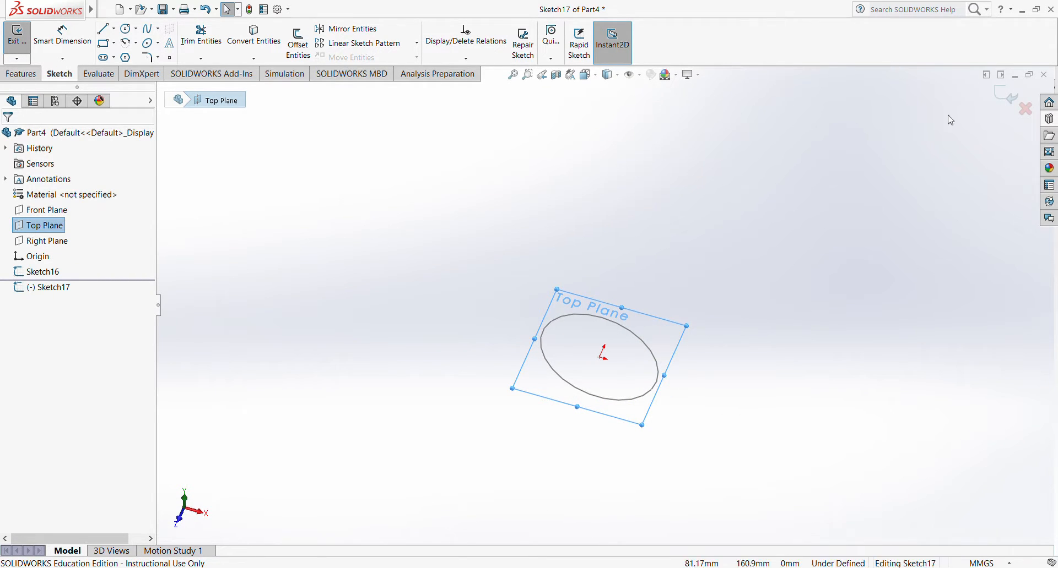
pyautogui.scroll(3, 826, 283)
pyautogui.scroll(-2, 755, 259)
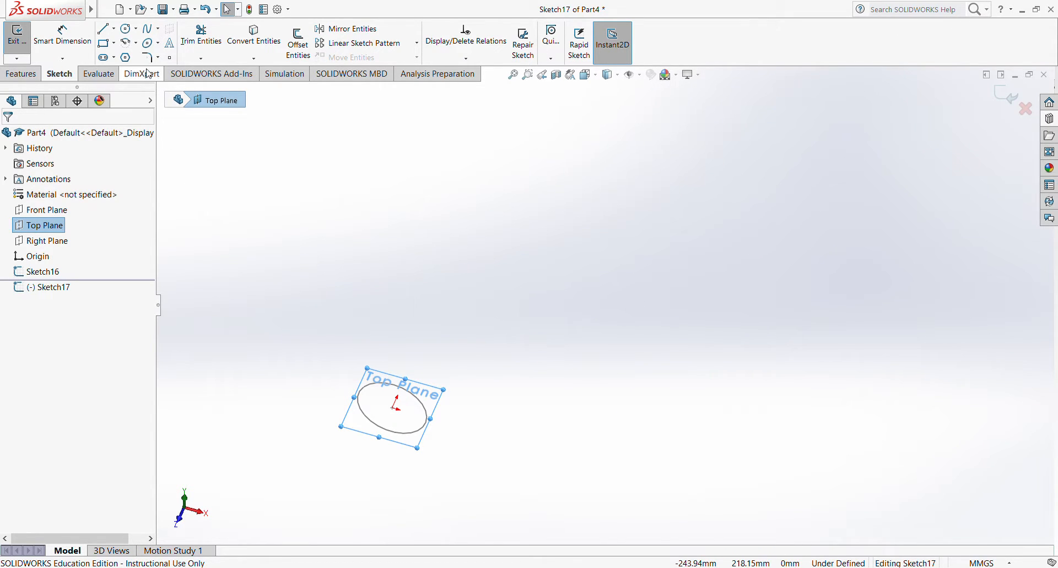
# Sketch an open eight-point spline that starts at the origin, curves outward and loops back beside the circle, and close the sketch.
pyautogui.click(147, 32)
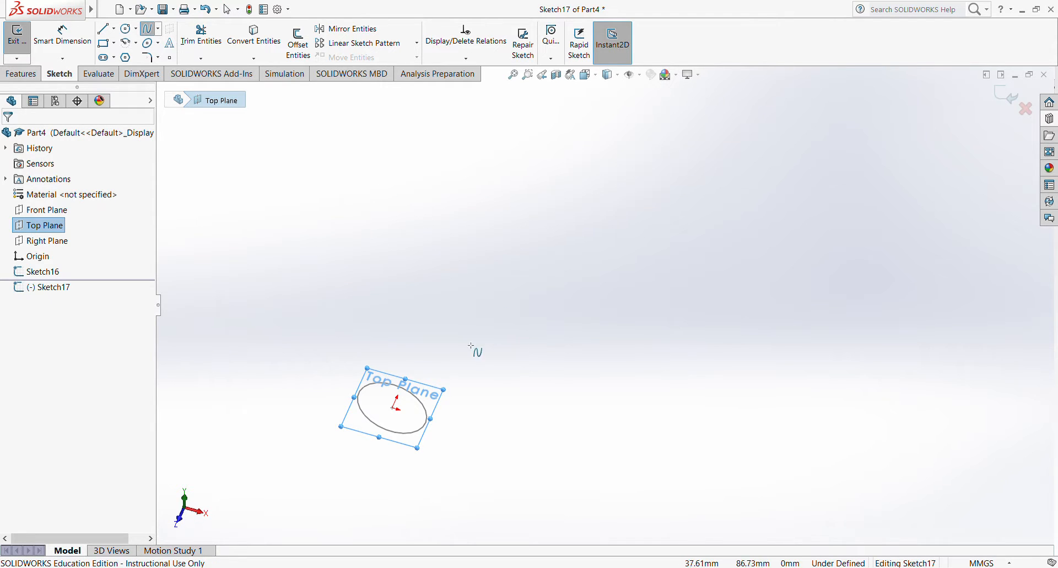
pyautogui.scroll(2, 447, 411)
pyautogui.scroll(-2, 649, 314)
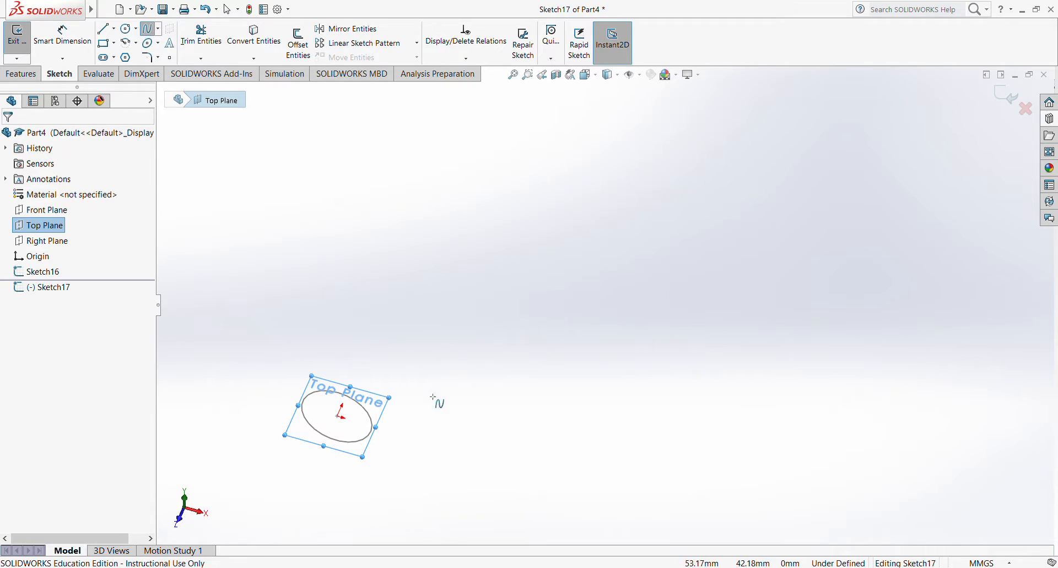
pyautogui.scroll(-1, 340, 417)
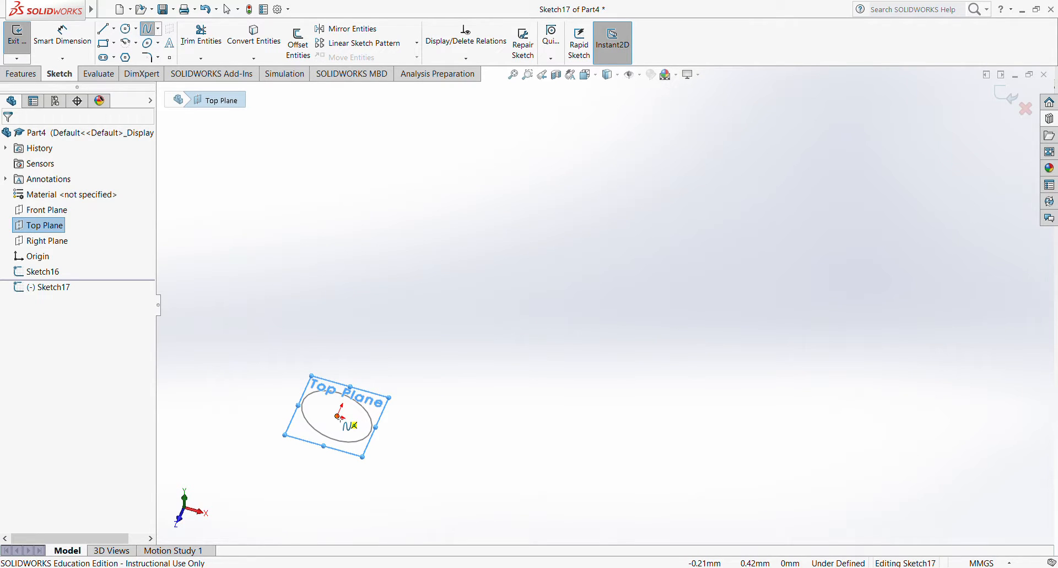
pyautogui.click(340, 417)
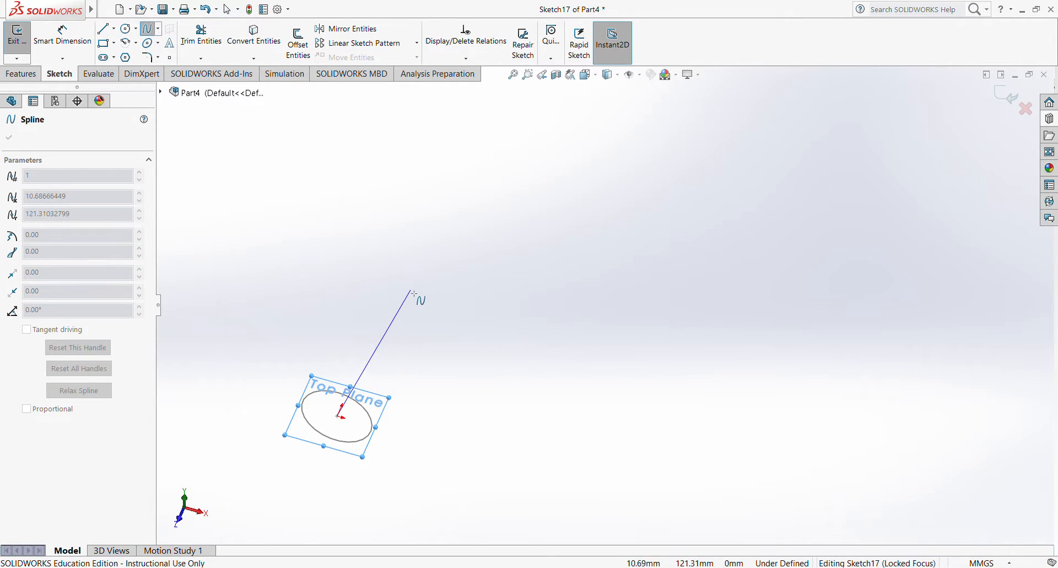
pyautogui.click(398, 265)
pyautogui.click(544, 231)
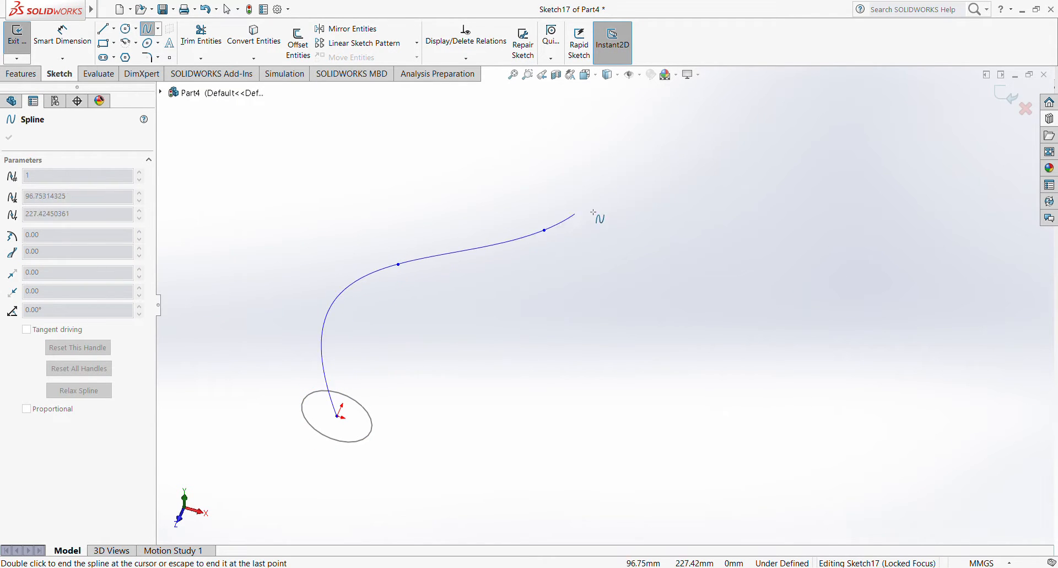
pyautogui.click(710, 154)
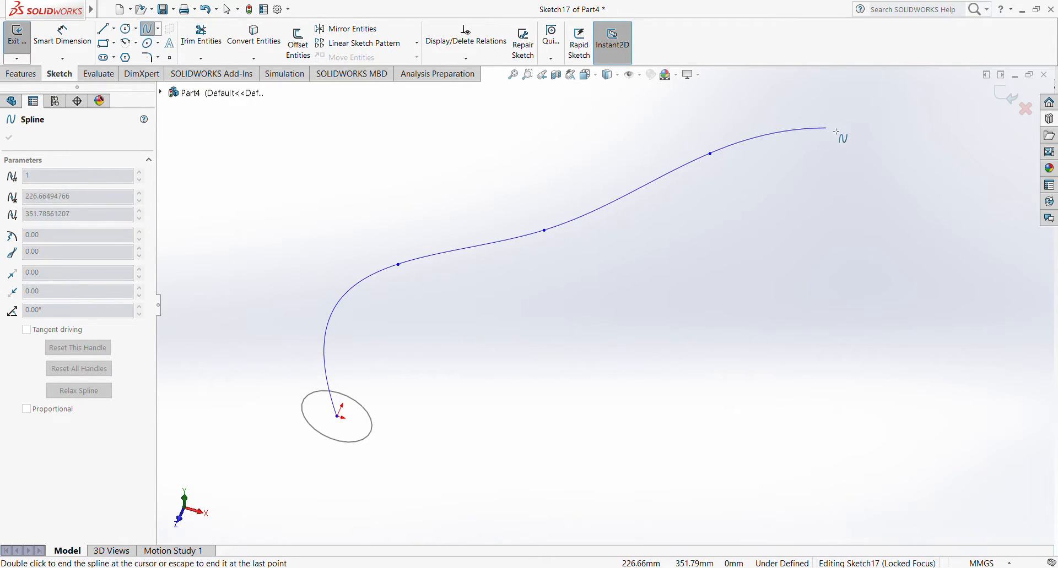
pyautogui.click(954, 178)
pyautogui.click(922, 345)
pyautogui.click(803, 404)
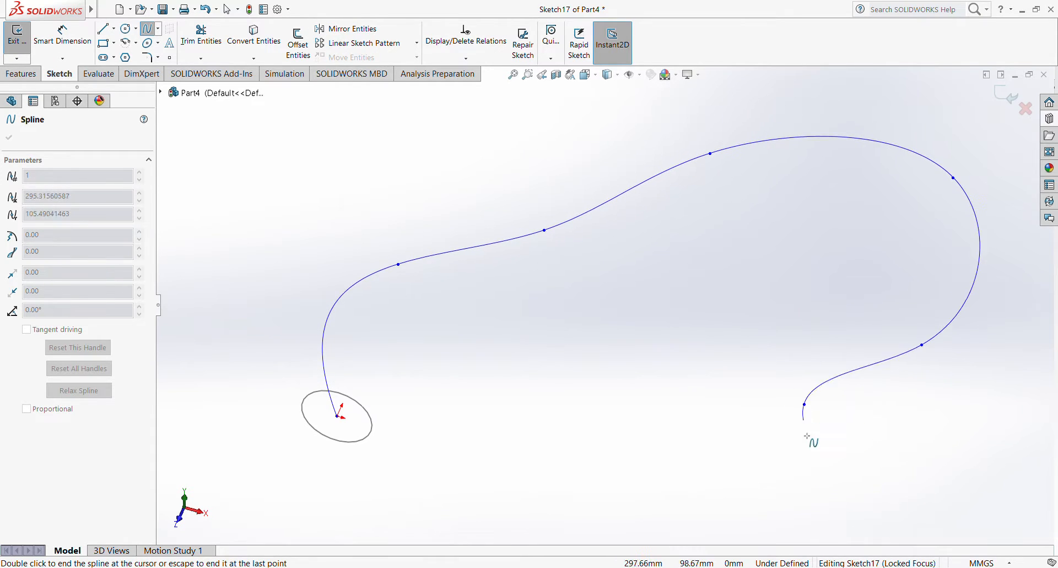
pyautogui.click(770, 466)
pyautogui.press('Escape')
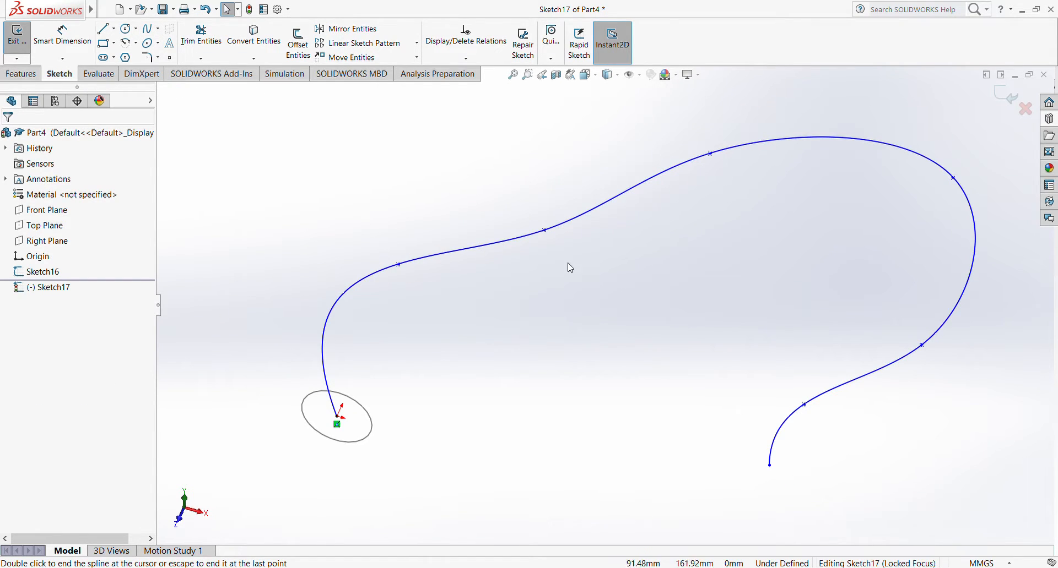
pyautogui.moveTo(812, 262)
pyautogui.mouseDown(button='middle')
pyautogui.moveTo(707, 224)
pyautogui.moveTo(427, 401)
pyautogui.mouseUp(button='middle')
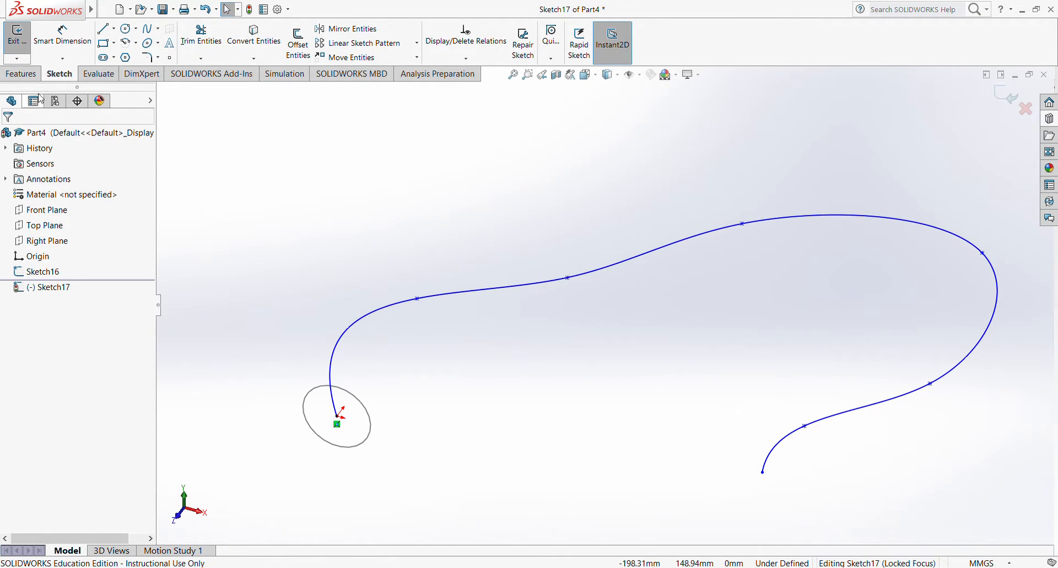
pyautogui.click(16, 39)
# Create a Swept Boss/Base using the 50 mm circle sketch as the profile and the spline sketch as the path.
pyautogui.click(444, 407)
pyautogui.moveTo(449, 418)
pyautogui.mouseDown(button='middle')
pyautogui.moveTo(454, 427)
pyautogui.moveTo(463, 326)
pyautogui.moveTo(385, 383)
pyautogui.mouseUp(button='middle')
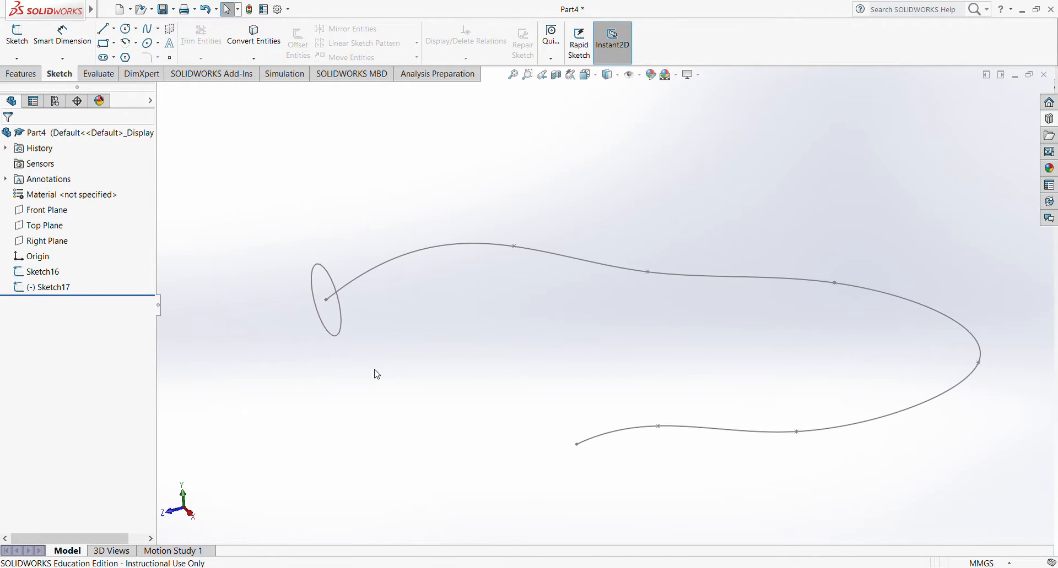
pyautogui.moveTo(506, 412)
pyautogui.mouseDown(button='middle')
pyautogui.moveTo(621, 328)
pyautogui.moveTo(547, 505)
pyautogui.moveTo(541, 436)
pyautogui.moveTo(557, 326)
pyautogui.moveTo(611, 304)
pyautogui.mouseUp(button='middle')
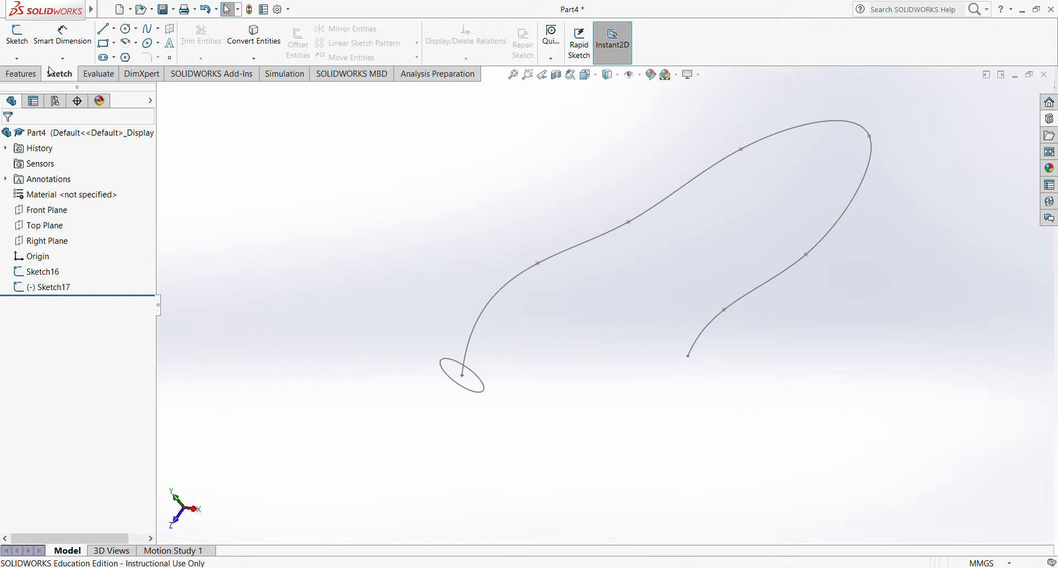
pyautogui.click(22, 73)
pyautogui.click(114, 32)
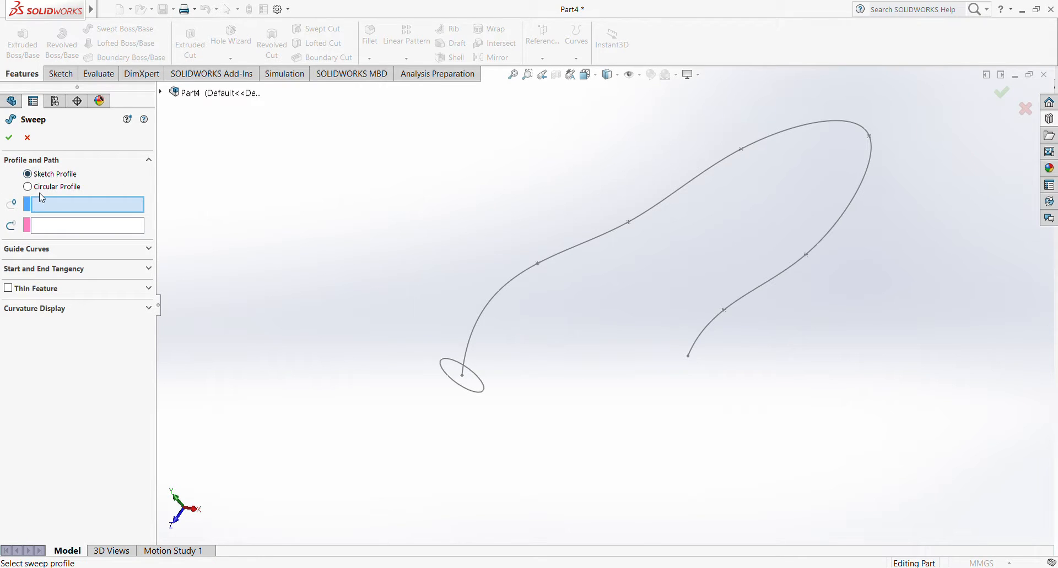
pyautogui.click(58, 207)
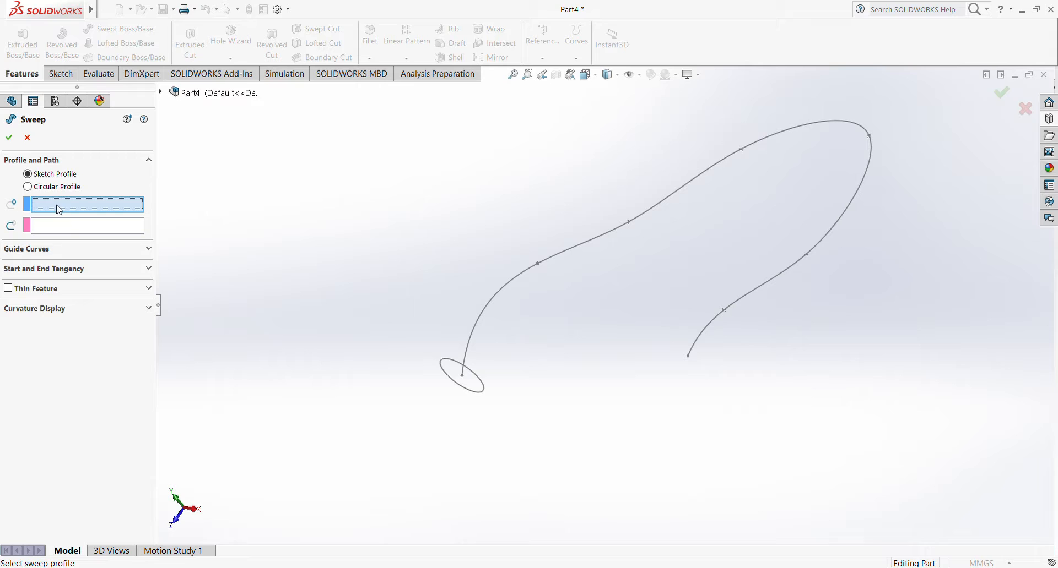
pyautogui.click(477, 378)
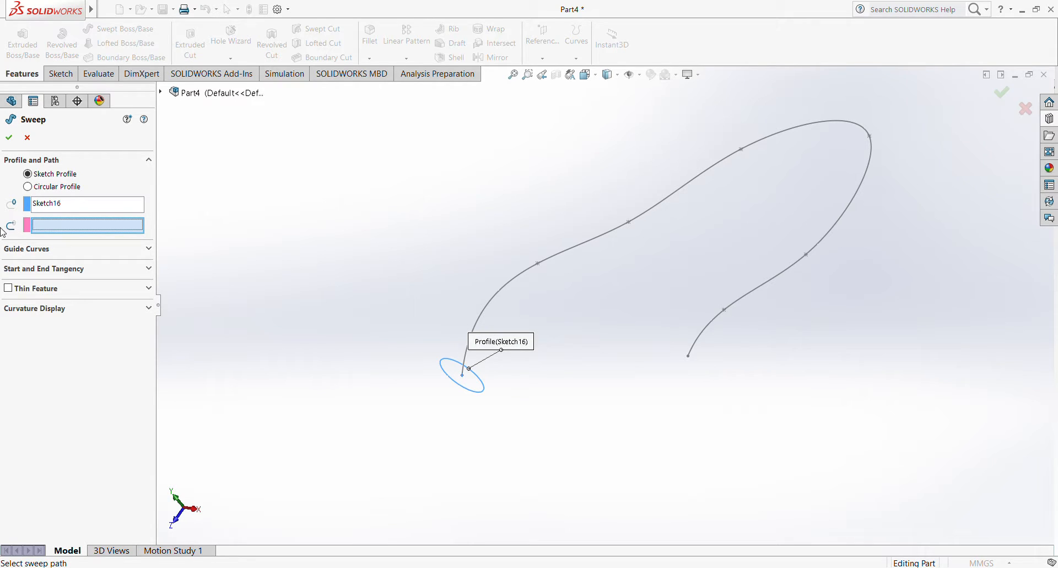
pyautogui.click(480, 317)
pyautogui.moveTo(583, 389); pyautogui.dragTo(521, 336, button='middle')
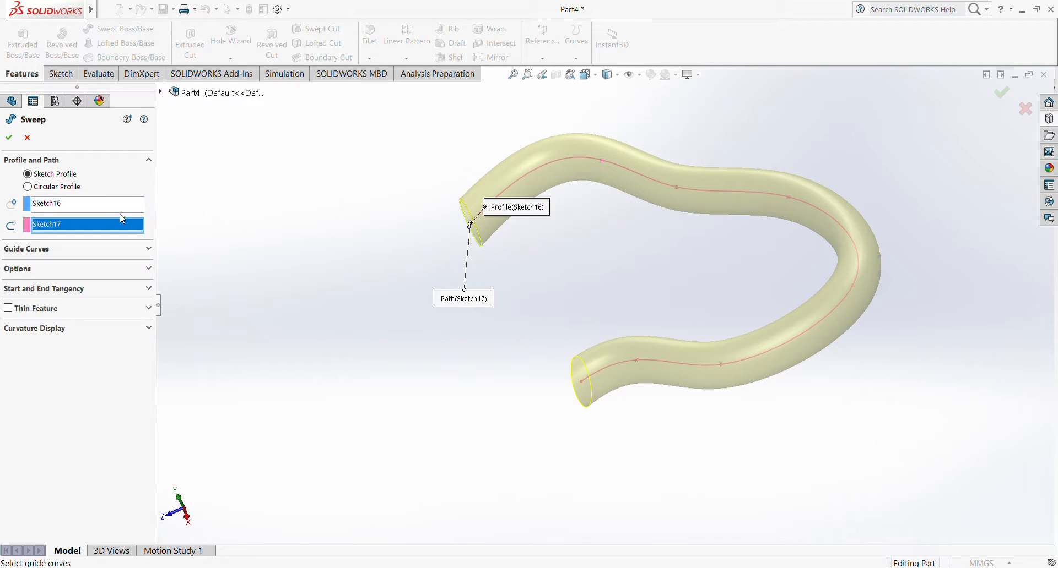
pyautogui.click(9, 137)
# Examine the swept body from several angles and look closely at its circular end face at the origin.
pyautogui.moveTo(501, 296); pyautogui.dragTo(692, 212, button='middle')
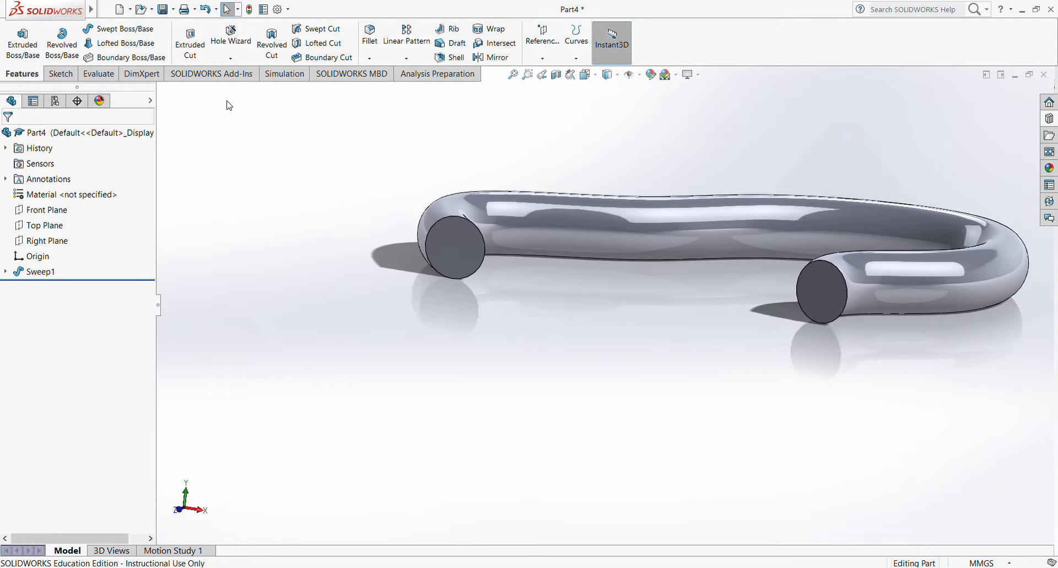
pyautogui.scroll(-2, 580, 286)
pyautogui.moveTo(580, 286); pyautogui.dragTo(579, 315, button='middle')
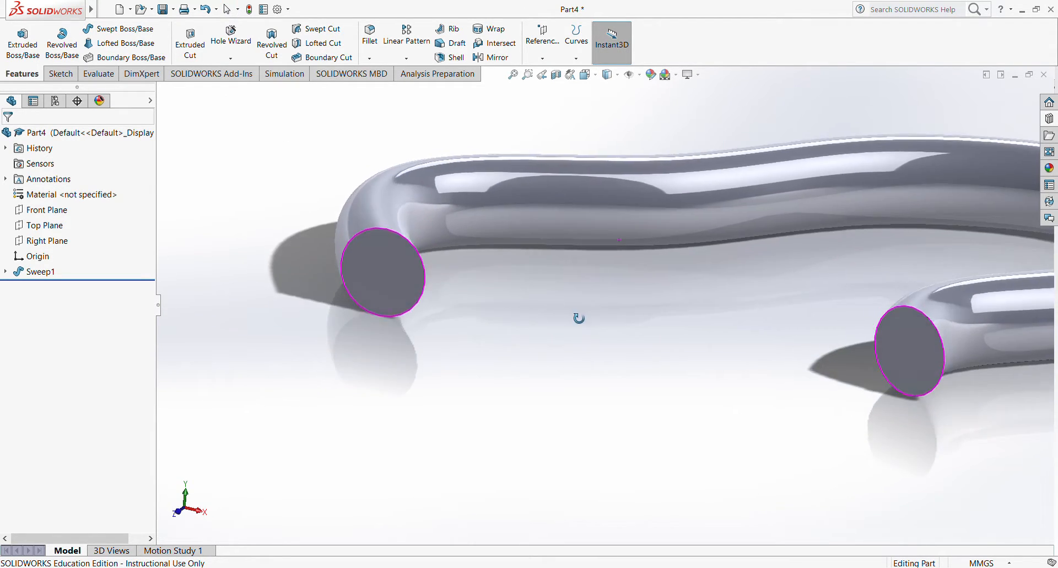
pyautogui.scroll(3, 577, 295)
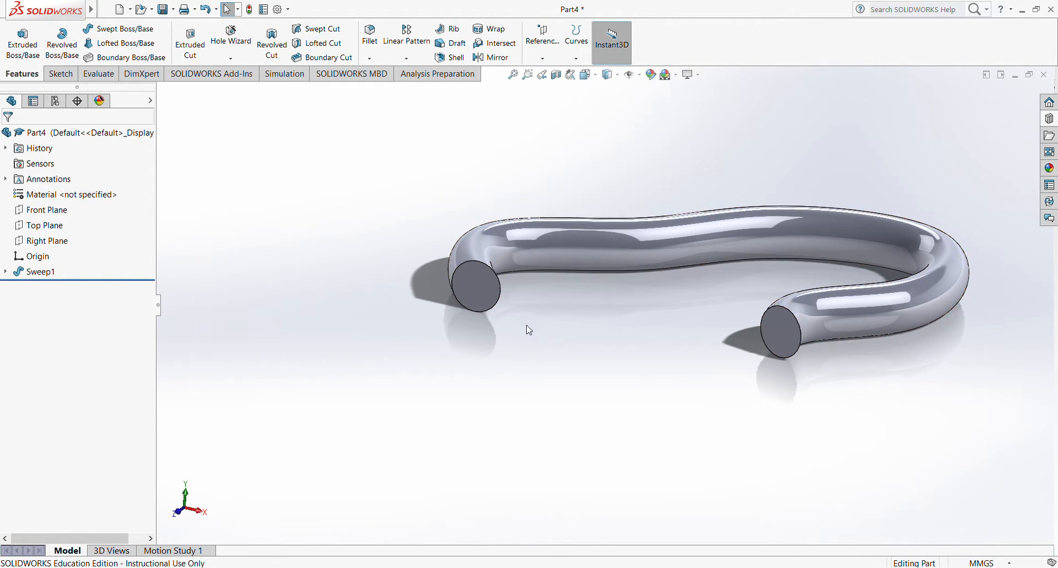
pyautogui.scroll(-3, 520, 270)
pyautogui.scroll(-2, 501, 250)
pyautogui.scroll(-3, 474, 220)
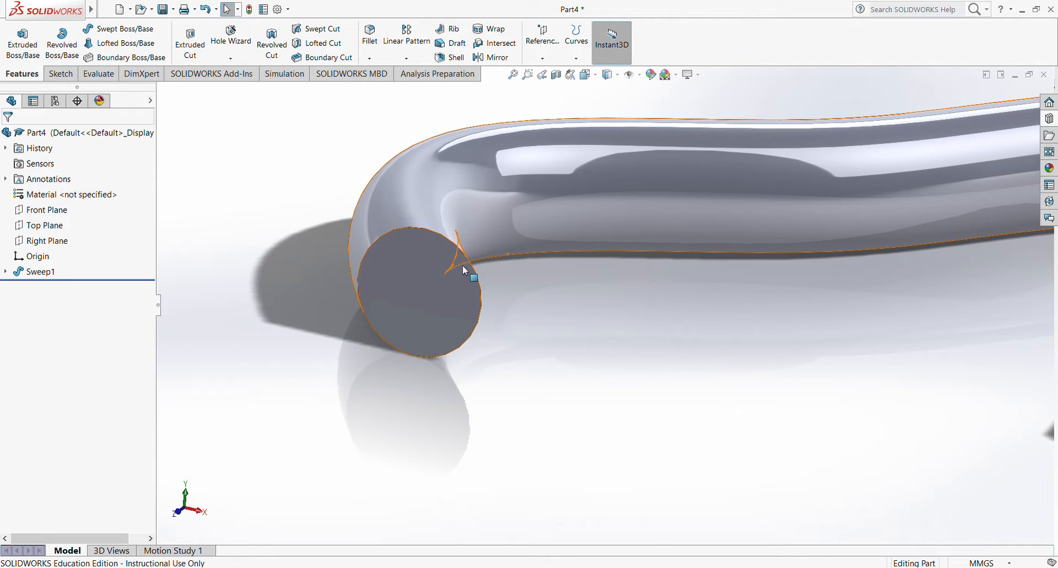
pyautogui.scroll(-1, 375, 223)
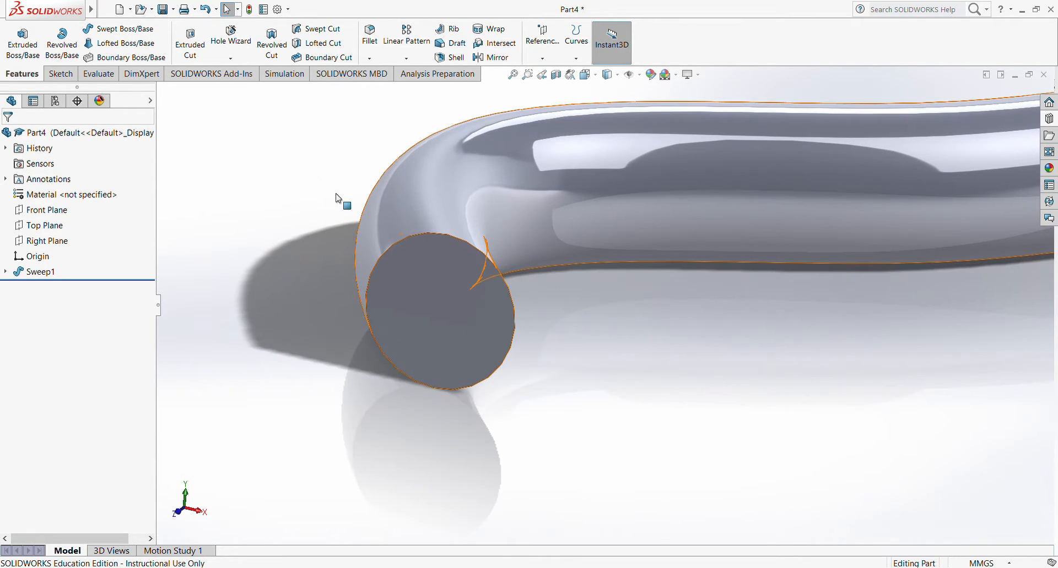
# Start a sketch on the swept body's circular end face and draw a circle about 43 mm in diameter centred on the origin.
pyautogui.click(66, 76)
pyautogui.click(17, 36)
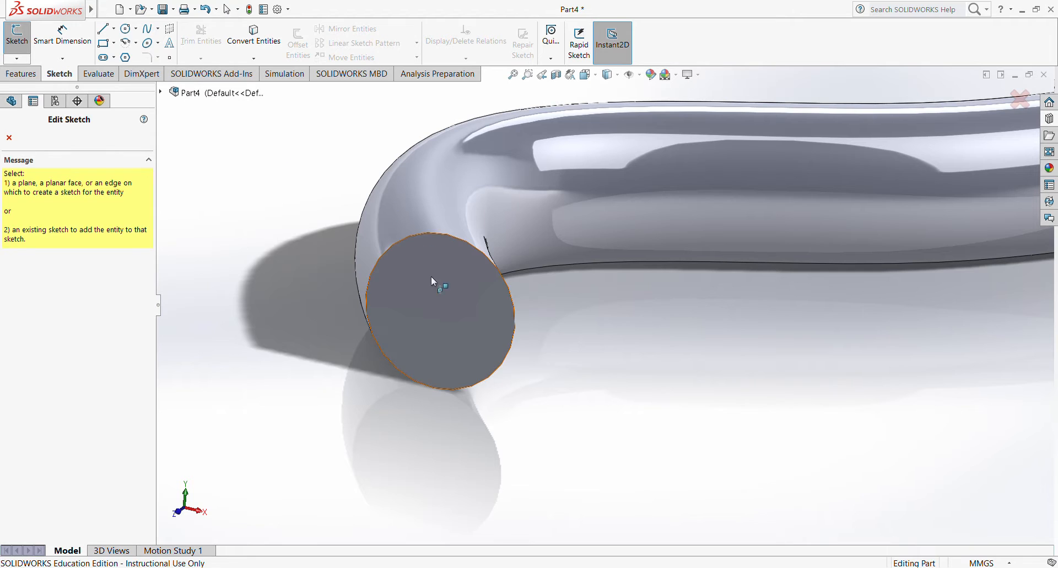
pyautogui.click(435, 291)
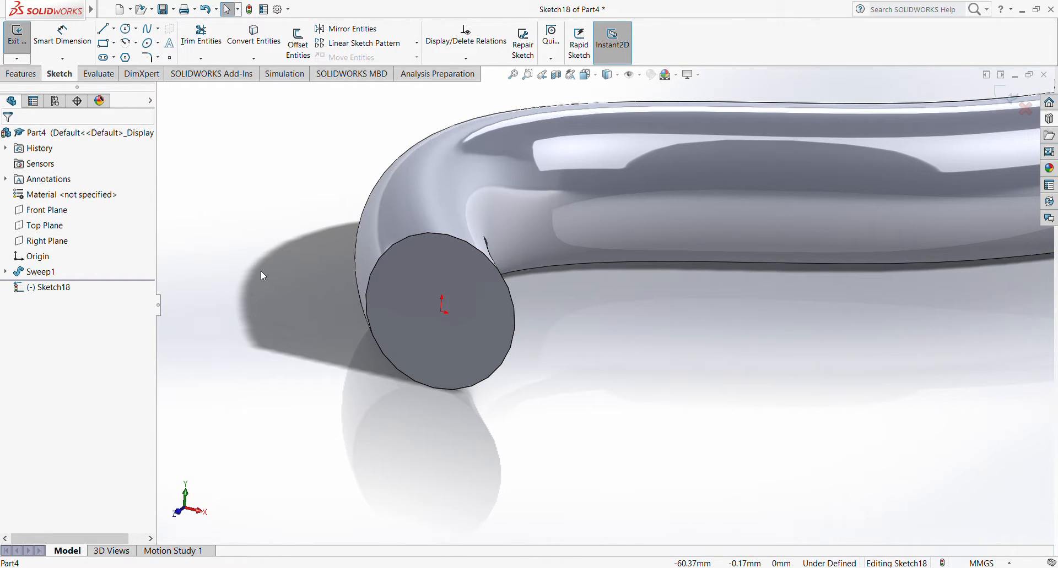
pyautogui.moveTo(261, 271); pyautogui.dragTo(319, 272, button='right')
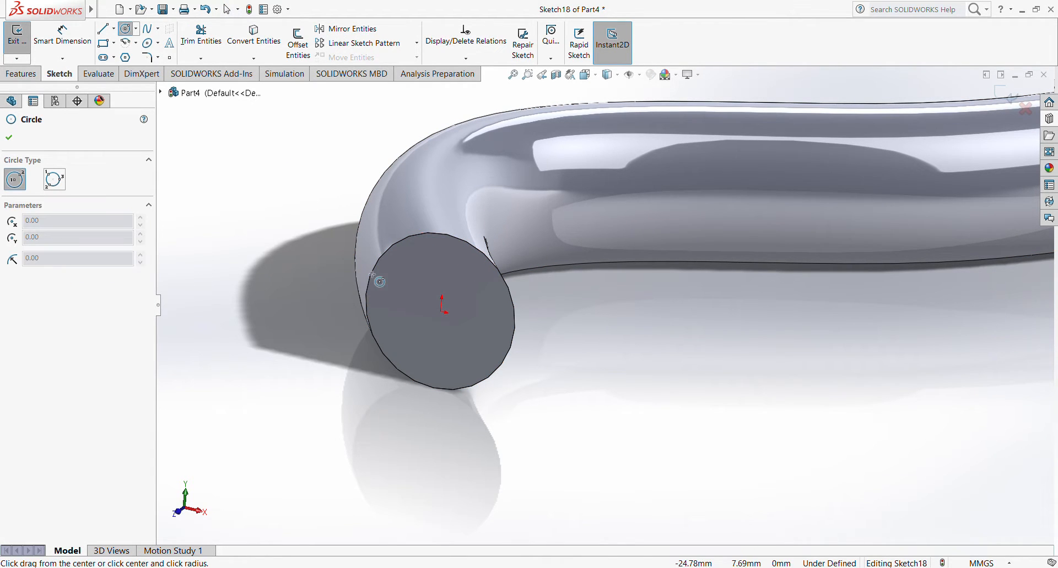
pyautogui.click(442, 312)
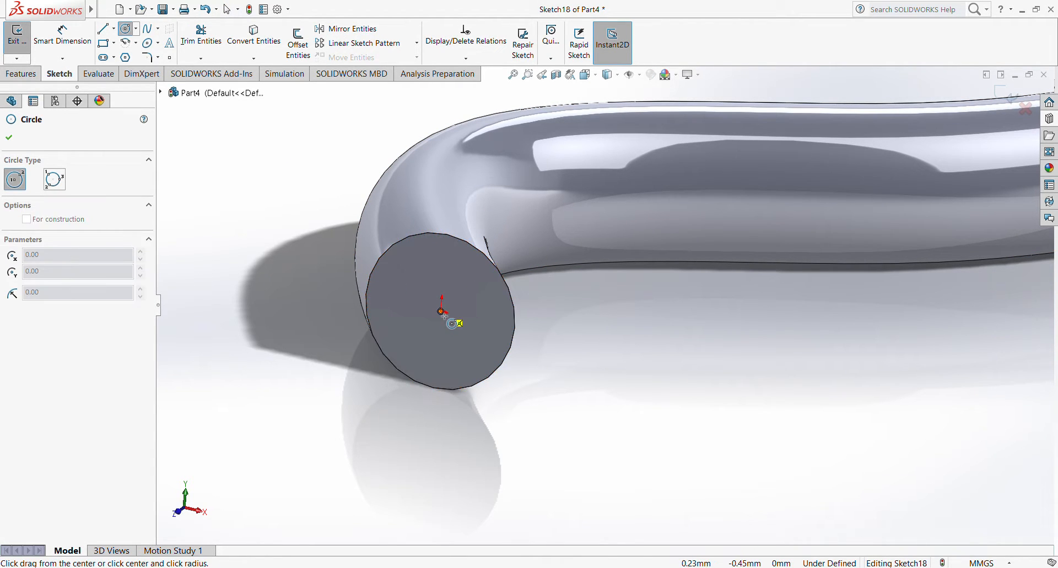
pyautogui.click(461, 382)
pyautogui.press('Escape')
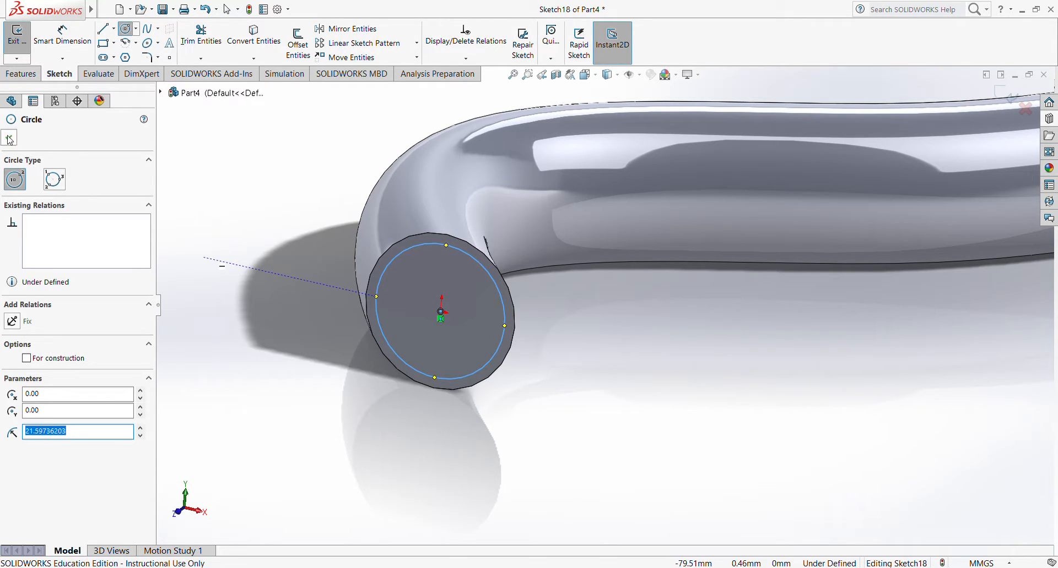
# Dimension the end-face circle's diameter to 45 mm.
pyautogui.moveTo(375, 427); pyautogui.dragTo(376, 341, button='right')
pyautogui.click(379, 278)
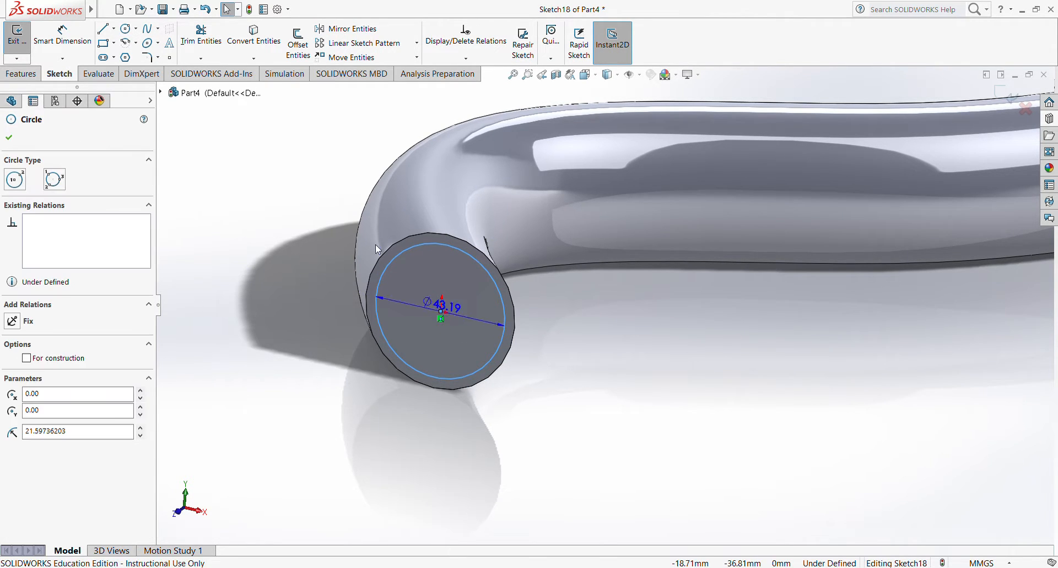
pyautogui.click(429, 274)
pyautogui.write('45')
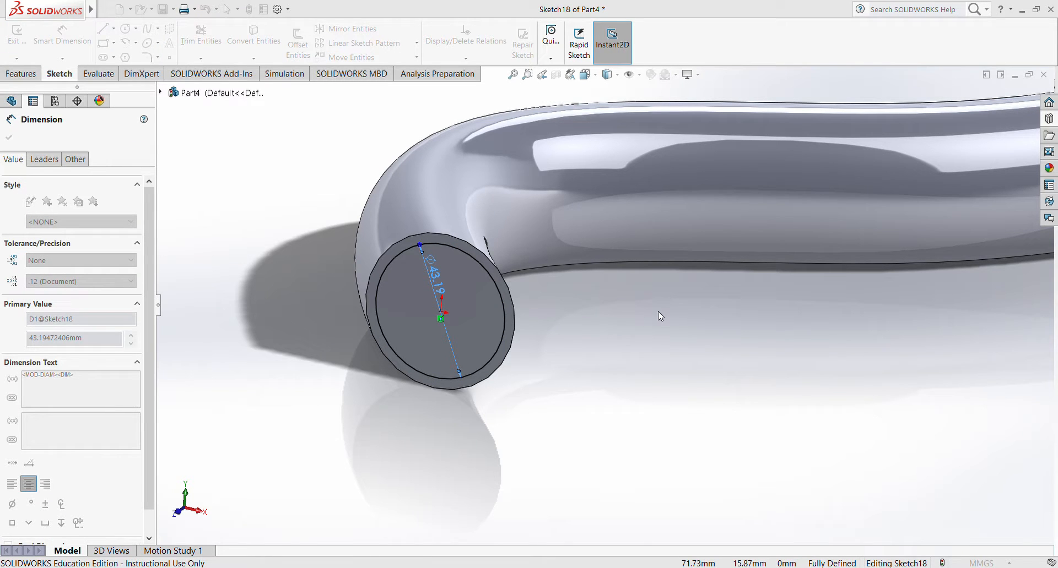
pyautogui.press('Return')
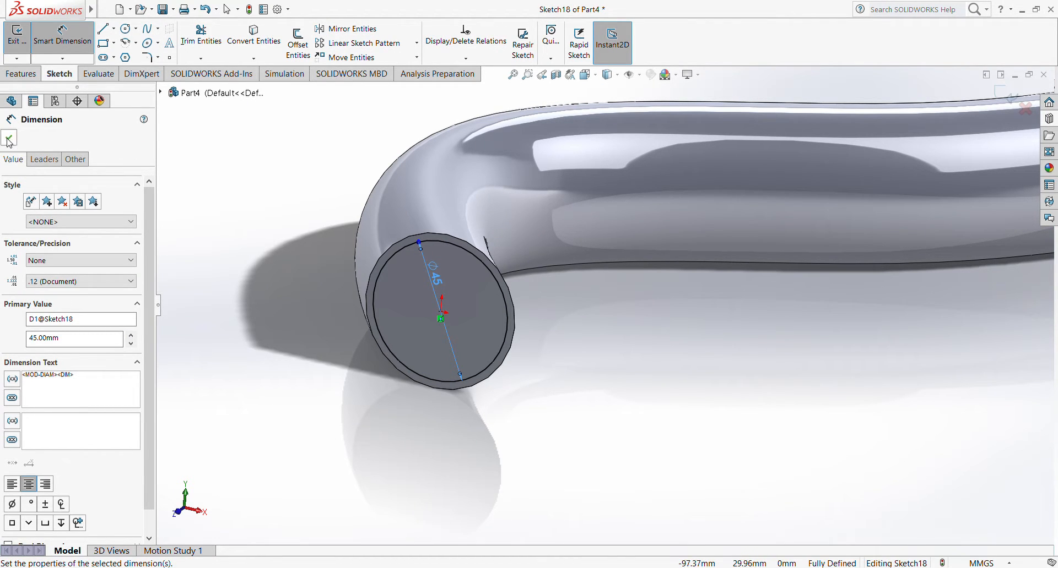
pyautogui.press('Escape')
# Examine the swept body and its two ends from several angles, highlighting the spline path sketch inside the sweep feature.
pyautogui.moveTo(643, 342); pyautogui.dragTo(671, 320, button='middle')
pyautogui.scroll(6, 664, 348)
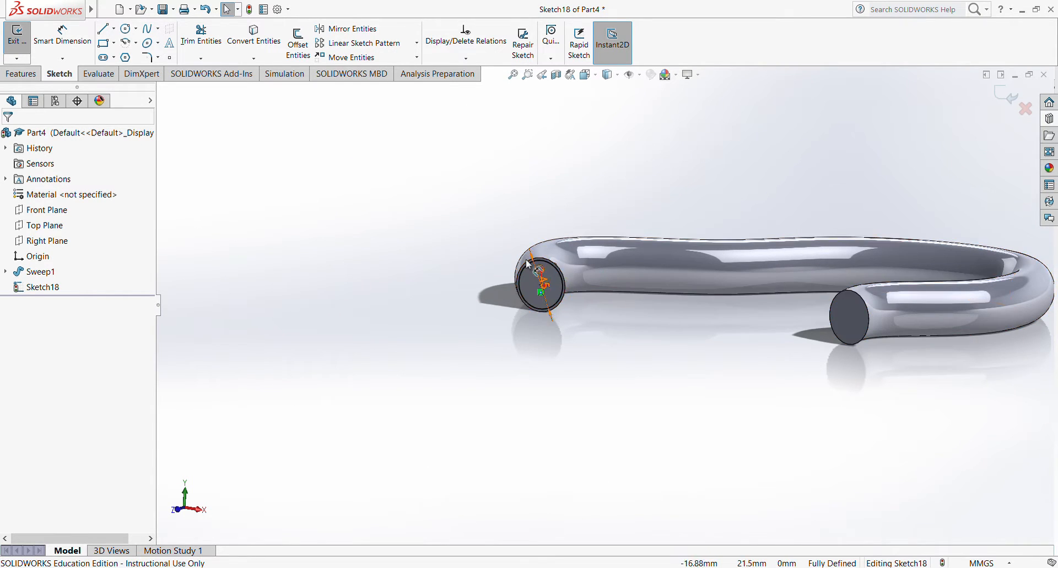
pyautogui.scroll(-2, 666, 293)
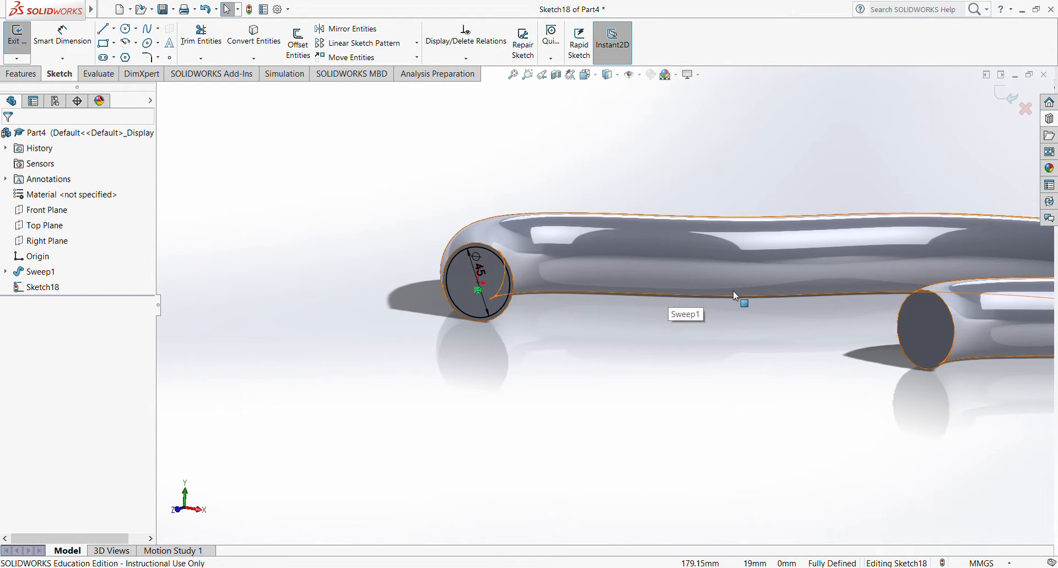
pyautogui.moveTo(732, 289); pyautogui.dragTo(725, 316, button='middle')
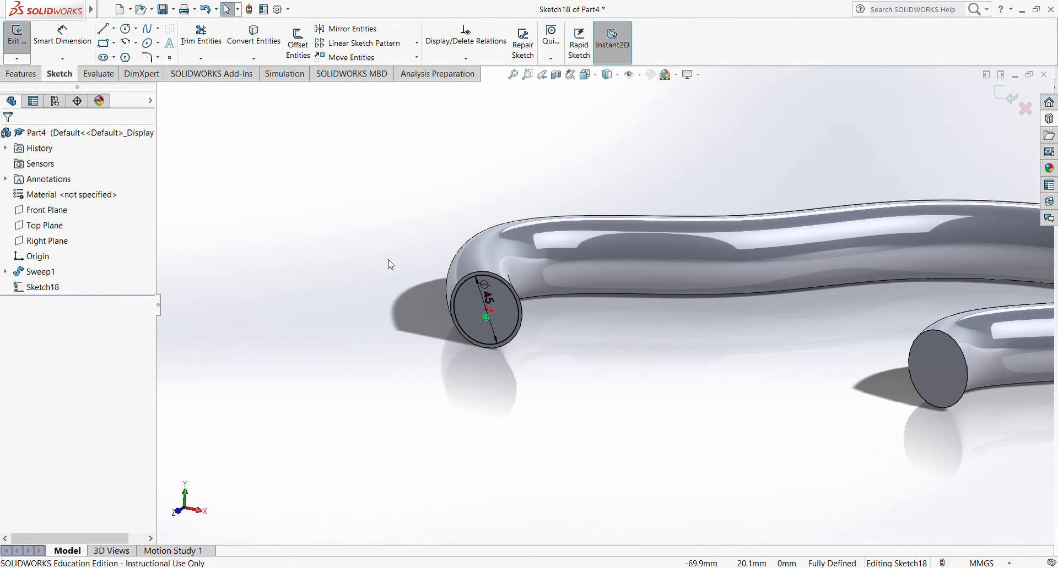
pyautogui.scroll(4, 658, 380)
pyautogui.moveTo(688, 325); pyautogui.dragTo(678, 364, button='middle')
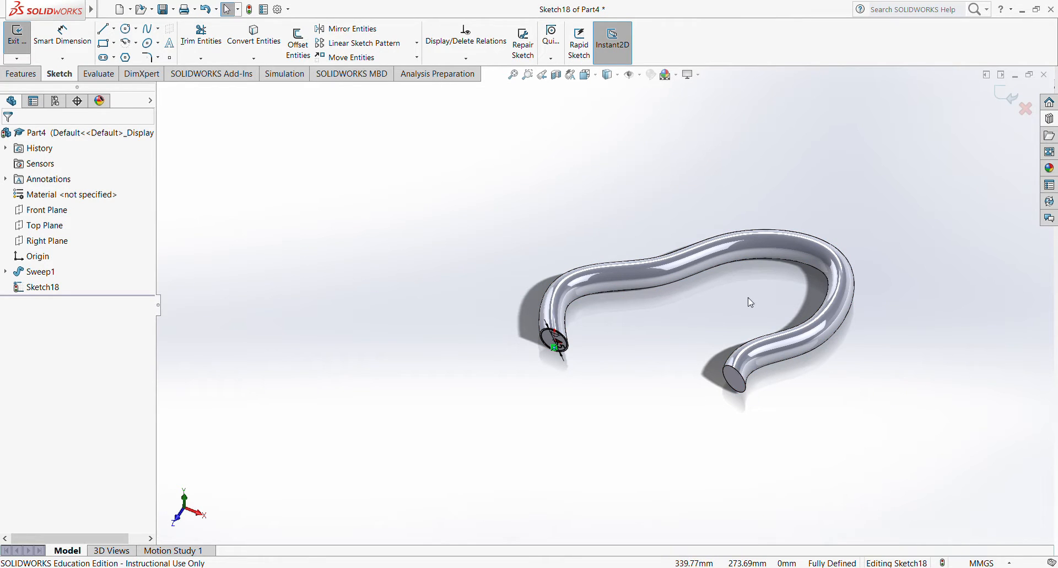
pyautogui.scroll(-3, 815, 329)
pyautogui.moveTo(815, 329); pyautogui.dragTo(834, 290, button='middle')
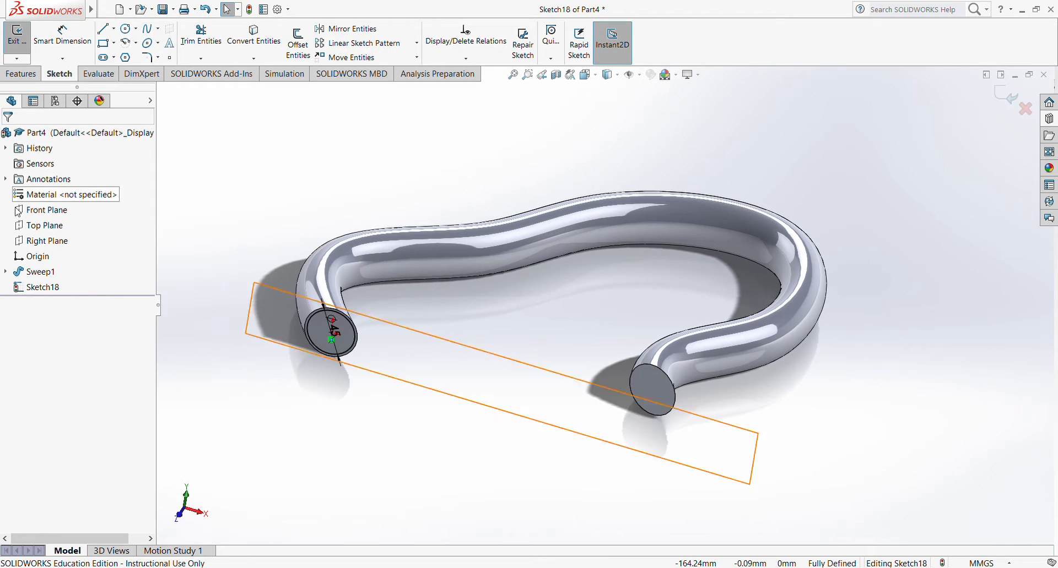
pyautogui.click(5, 272)
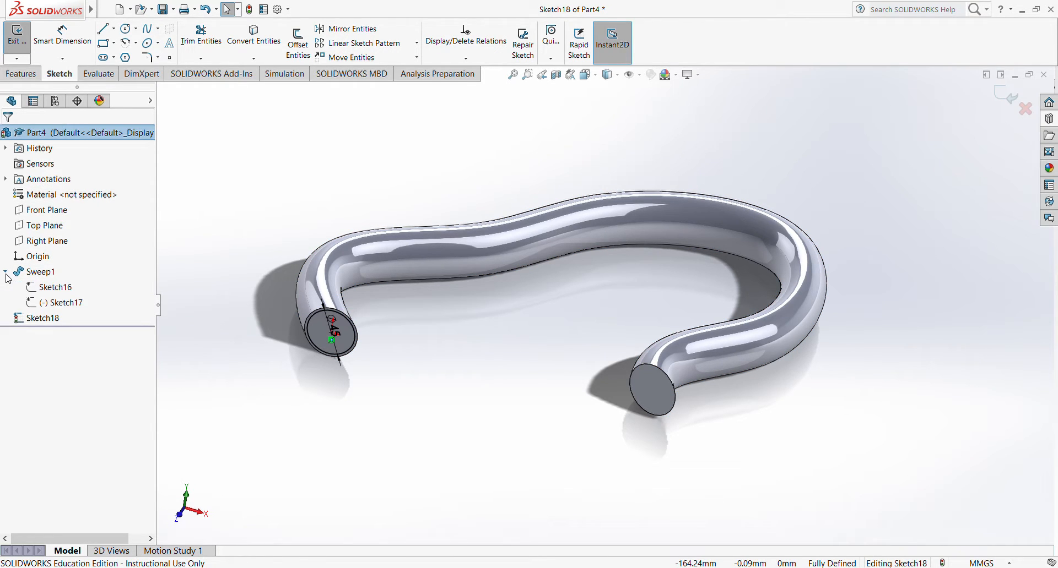
pyautogui.click(50, 306)
pyautogui.moveTo(418, 288); pyautogui.dragTo(413, 361, button='middle')
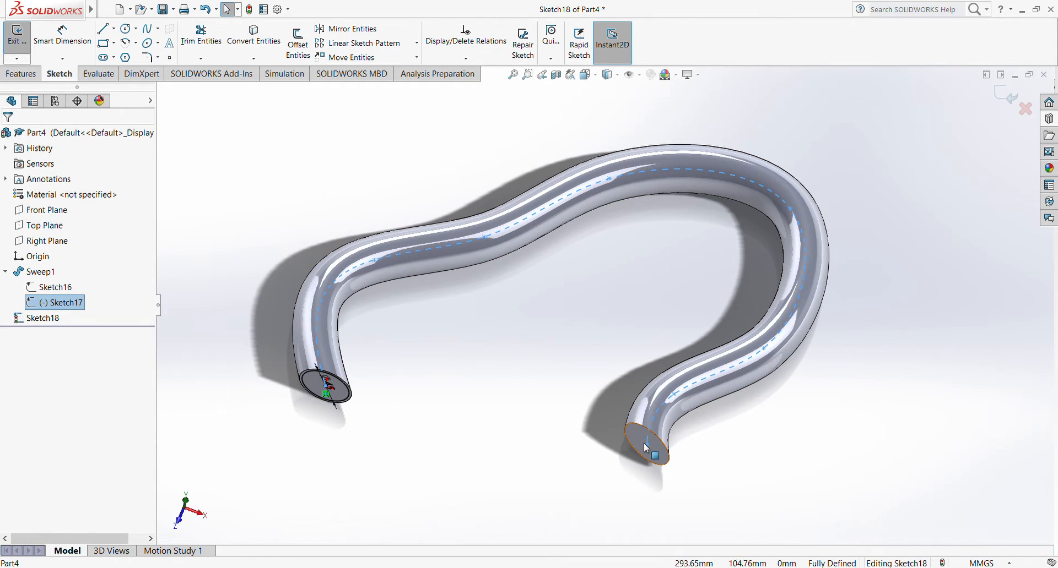
pyautogui.click(243, 187)
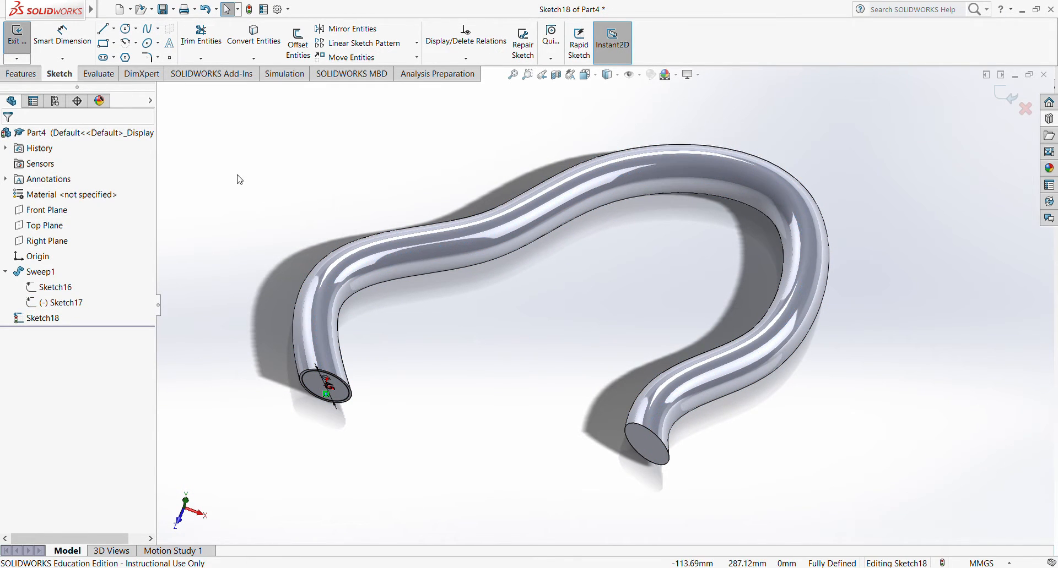
# Close the sketch and start a Swept Cut, reselecting the 45 mm circle sketch as its profile.
pyautogui.click(17, 36)
pyautogui.click(18, 78)
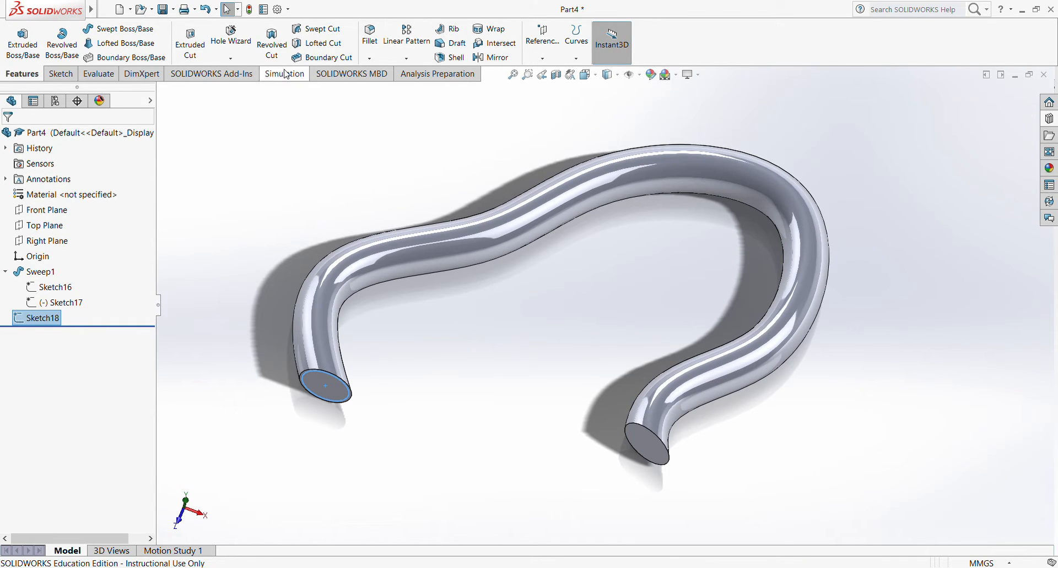
pyautogui.click(316, 30)
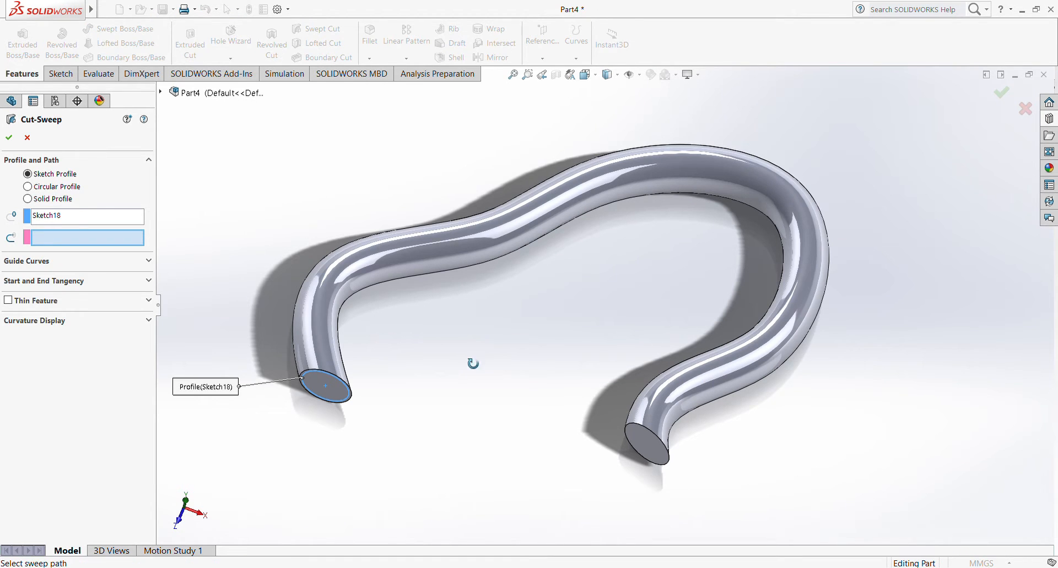
pyautogui.moveTo(466, 366); pyautogui.dragTo(459, 315, button='middle')
pyautogui.click(69, 219)
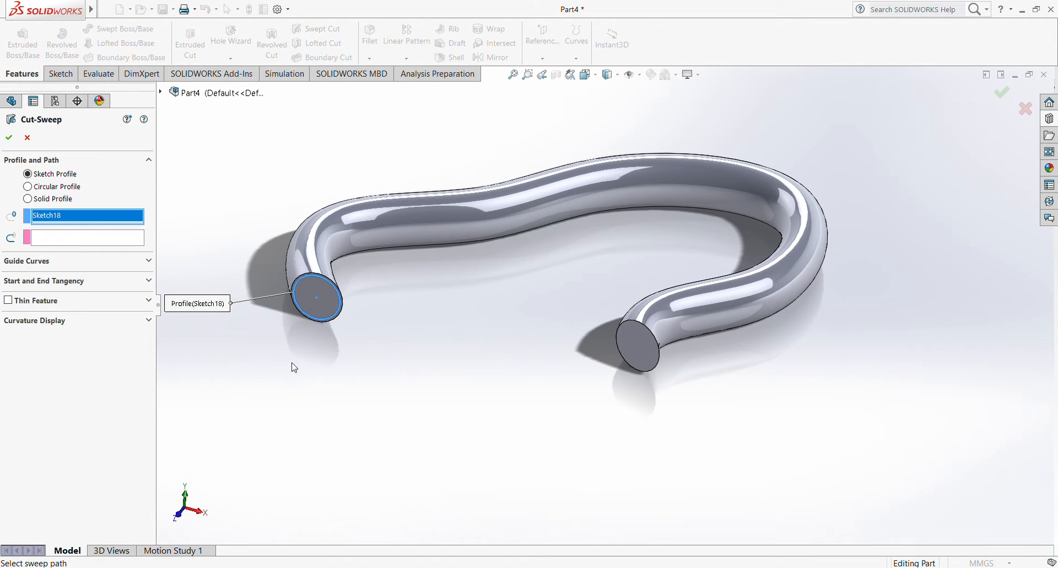
pyautogui.scroll(-3, 334, 279)
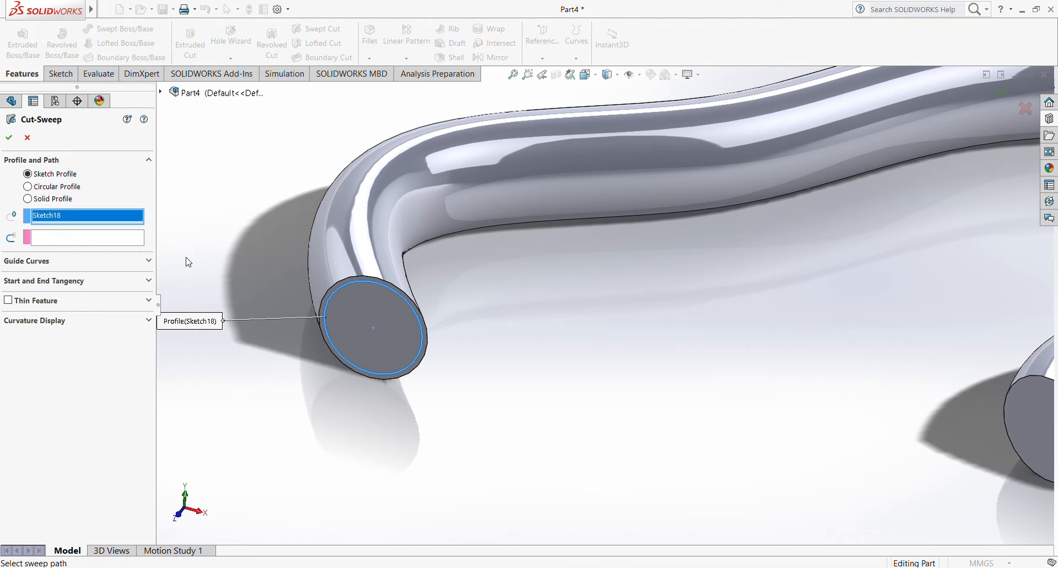
pyautogui.press('Delete')
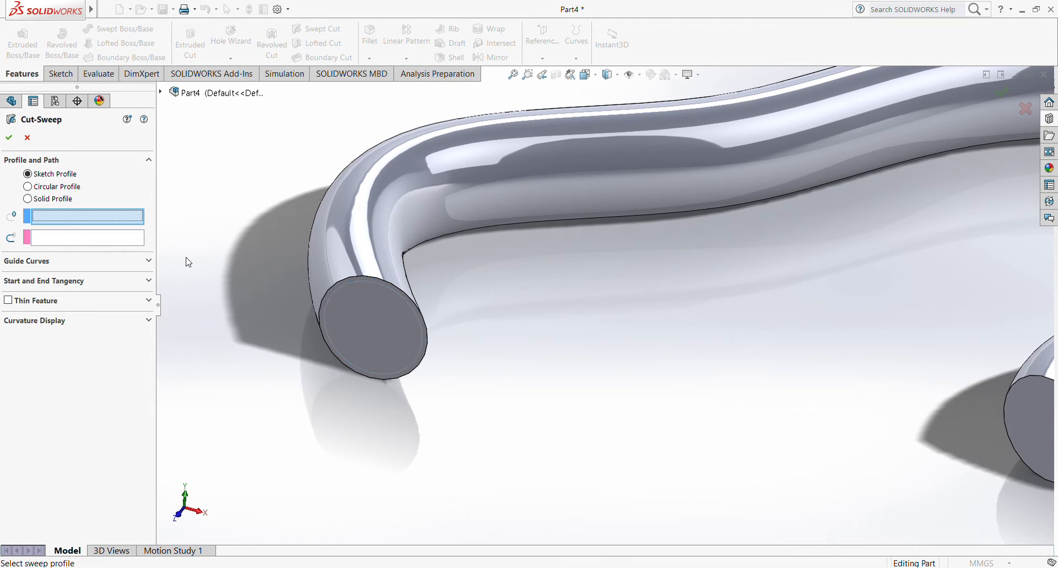
pyautogui.click(161, 94)
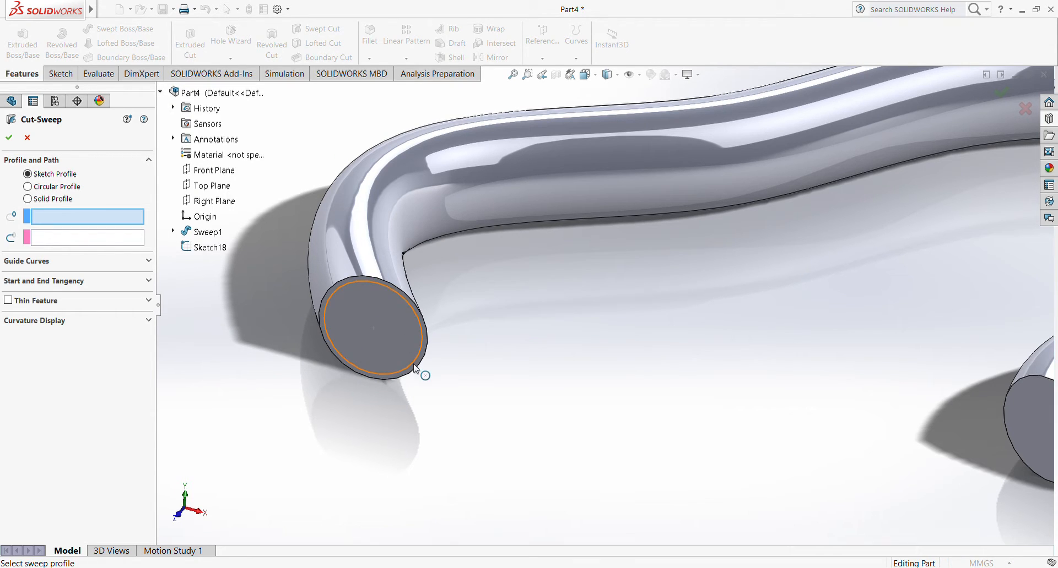
pyautogui.click(207, 249)
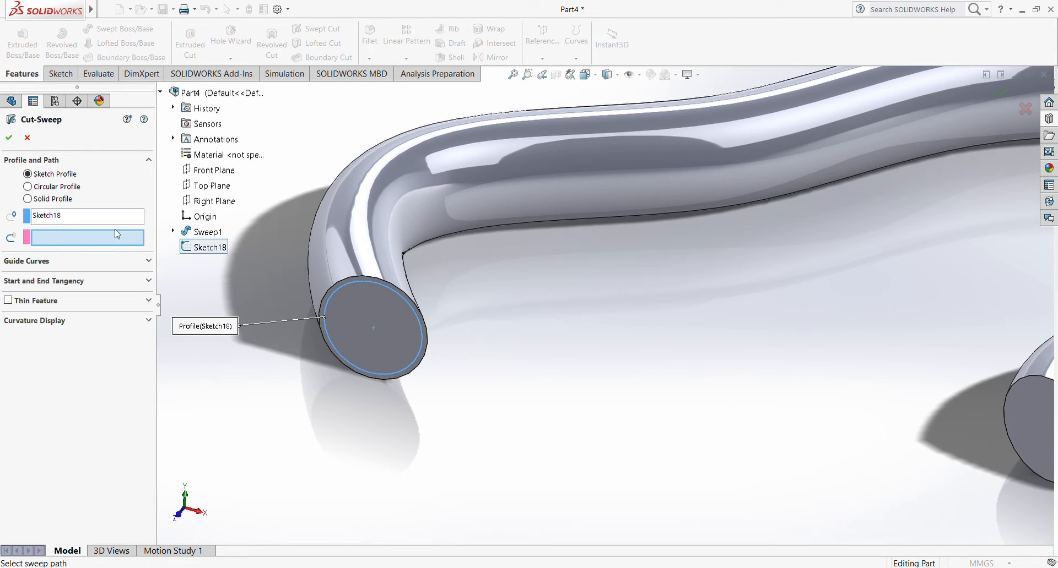
# Select the sweep's spline sketch as the cut path and create the Swept Cut.
pyautogui.click(173, 232)
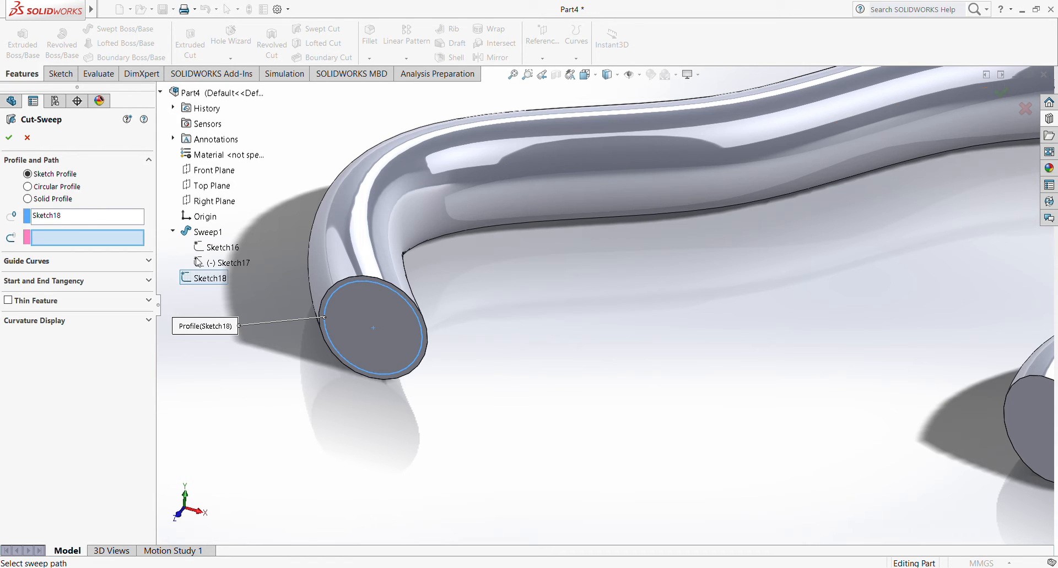
pyautogui.click(239, 267)
pyautogui.scroll(6, 647, 361)
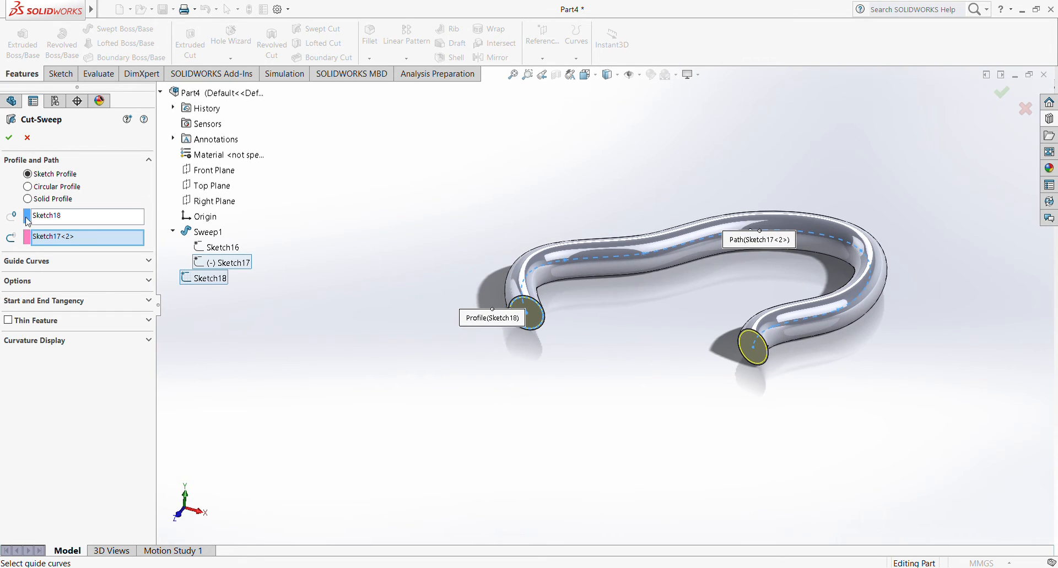
pyautogui.click(9, 138)
# Inspect the tube's hollow interior through its open end, and view the whole part.
pyautogui.click(628, 330)
pyautogui.moveTo(622, 336); pyautogui.dragTo(666, 255, button='middle')
pyautogui.scroll(-8, 666, 256)
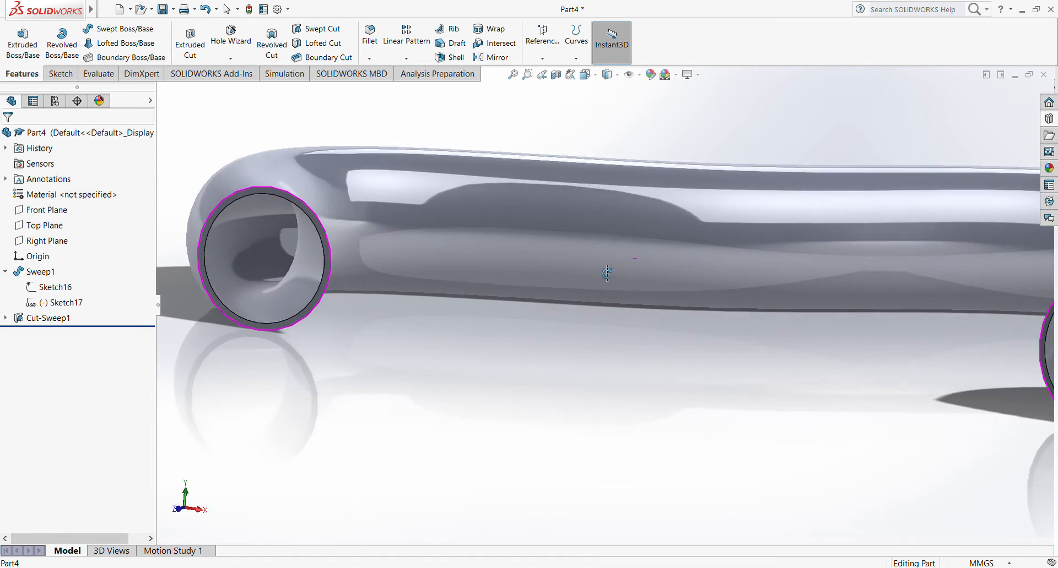
pyautogui.moveTo(610, 274); pyautogui.dragTo(592, 274, button='middle')
pyautogui.scroll(6, 592, 274)
pyautogui.press('f')
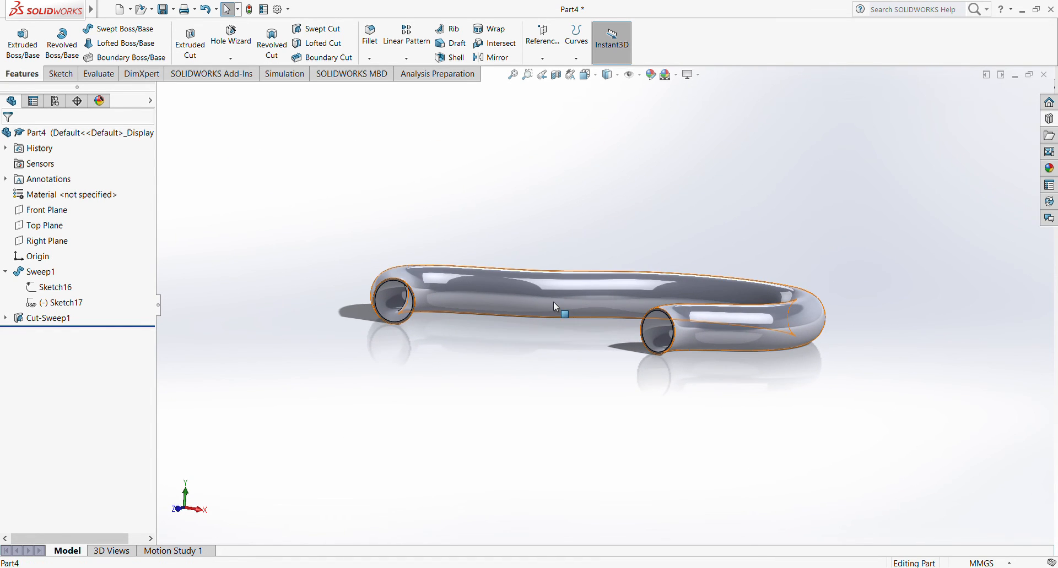